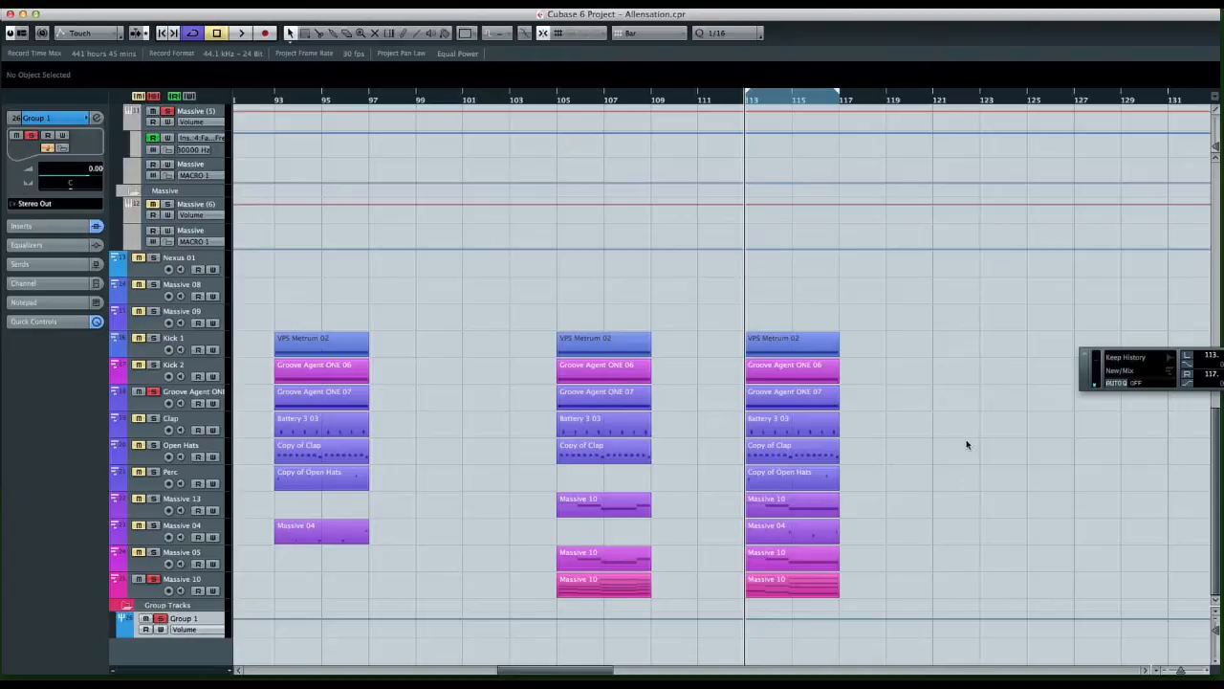
Listen to the loop starting at bar 113 with the soloed tracks, and again as a full mix with all solos cleared
{"action": "key", "text": "space"}
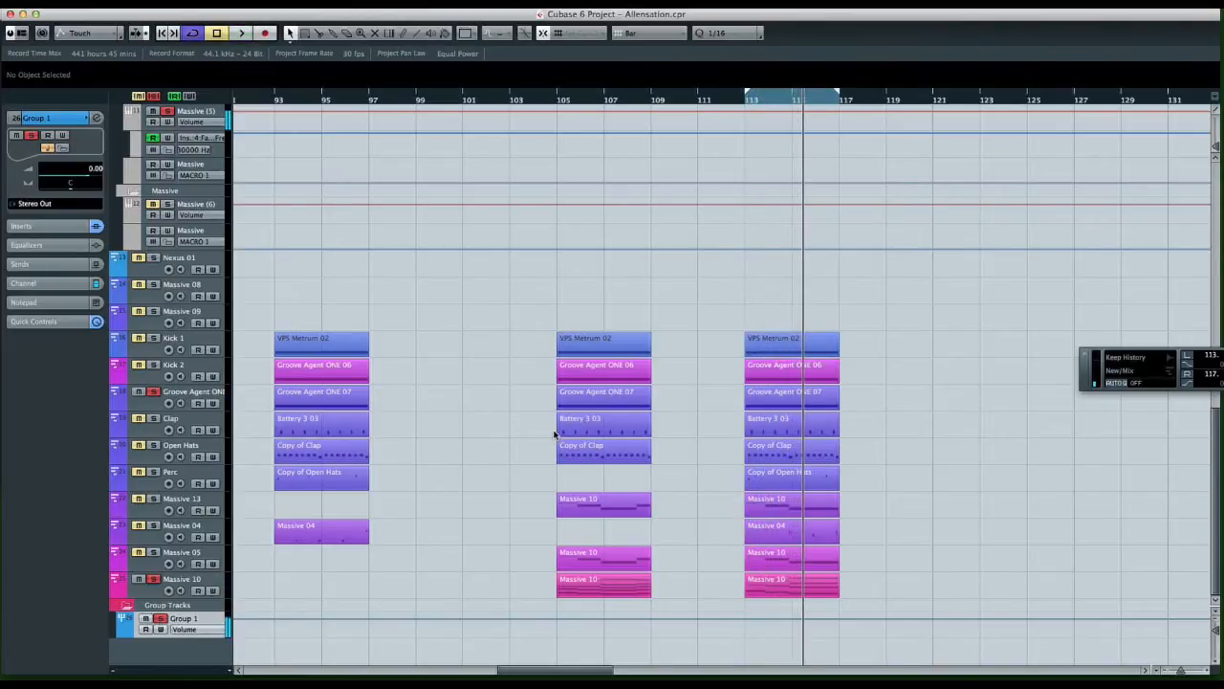
{"action": "key", "text": "space"}
{"action": "left_click", "coordinate": [154, 97]}
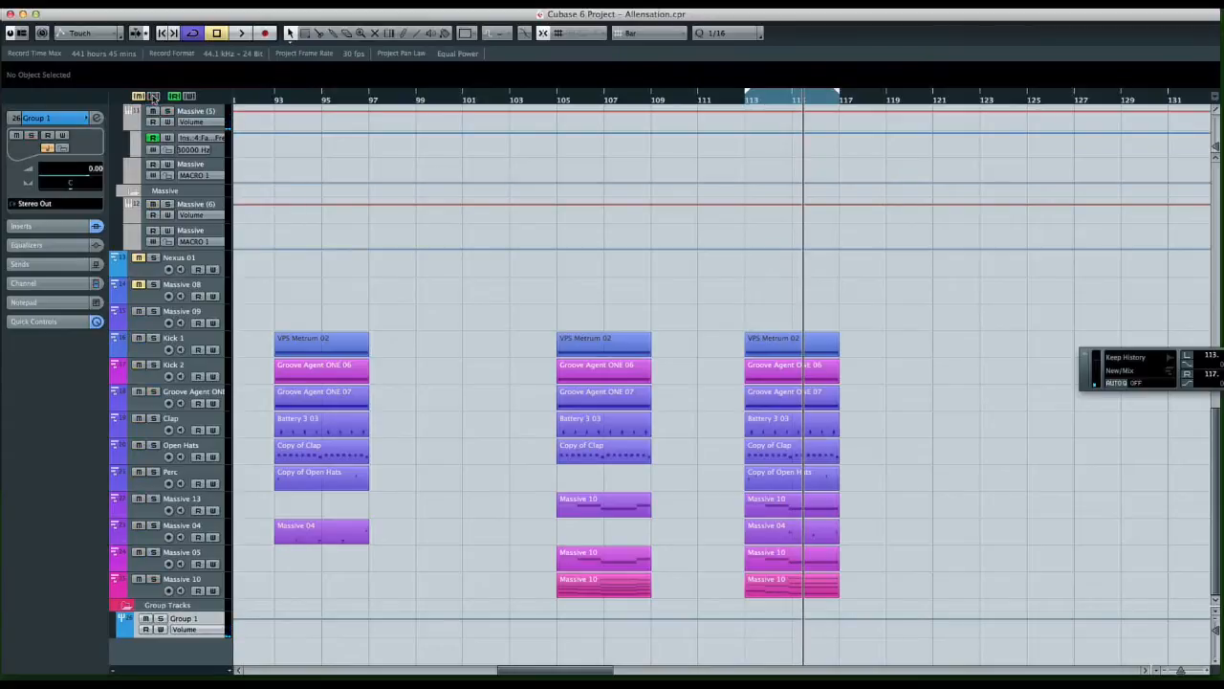
{"action": "key", "text": "KP_1"}
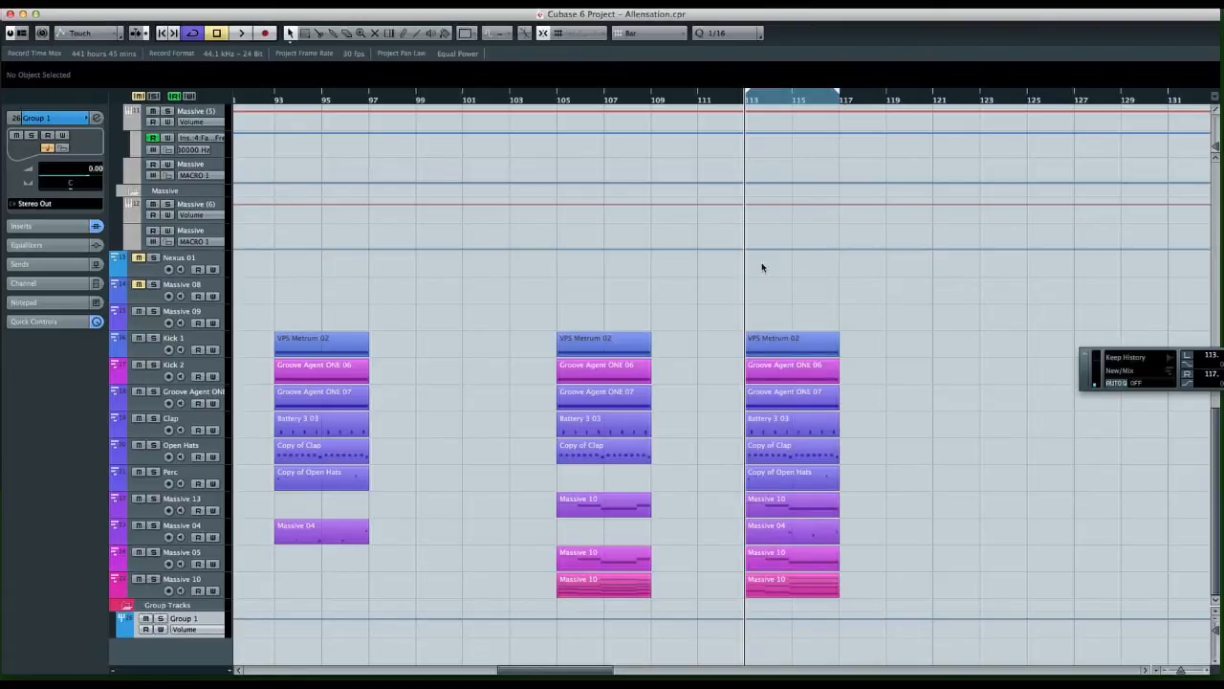
{"action": "key", "text": "space"}
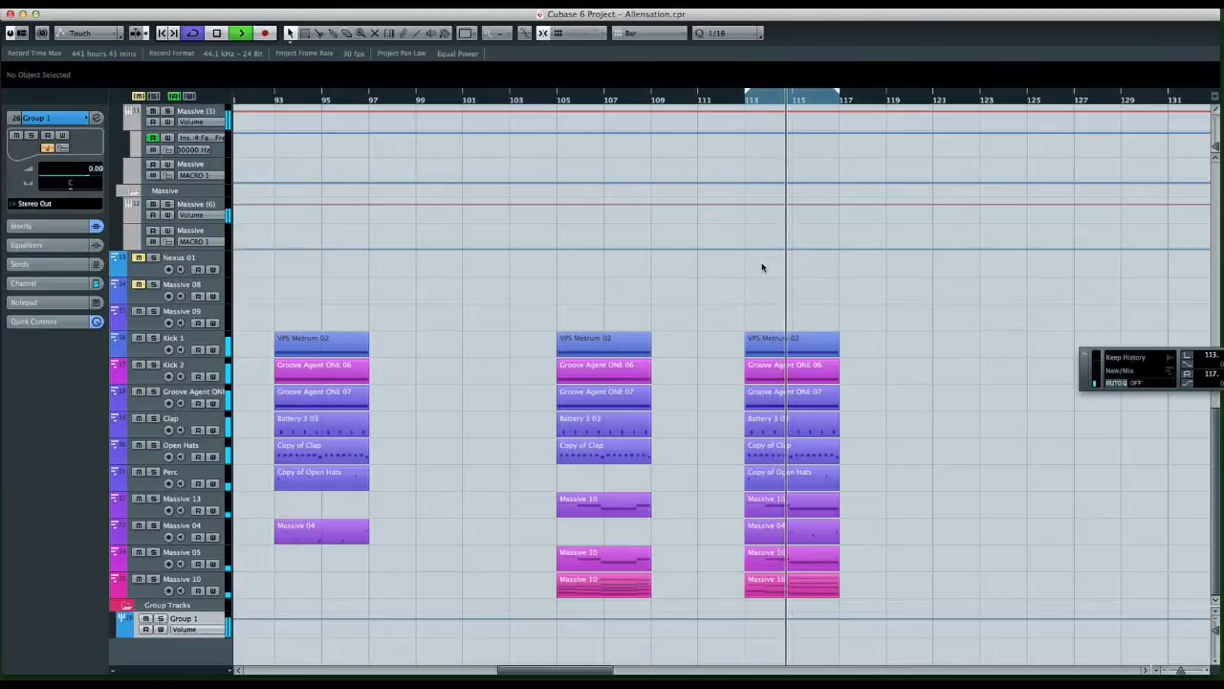
{"action": "key", "text": "space"}
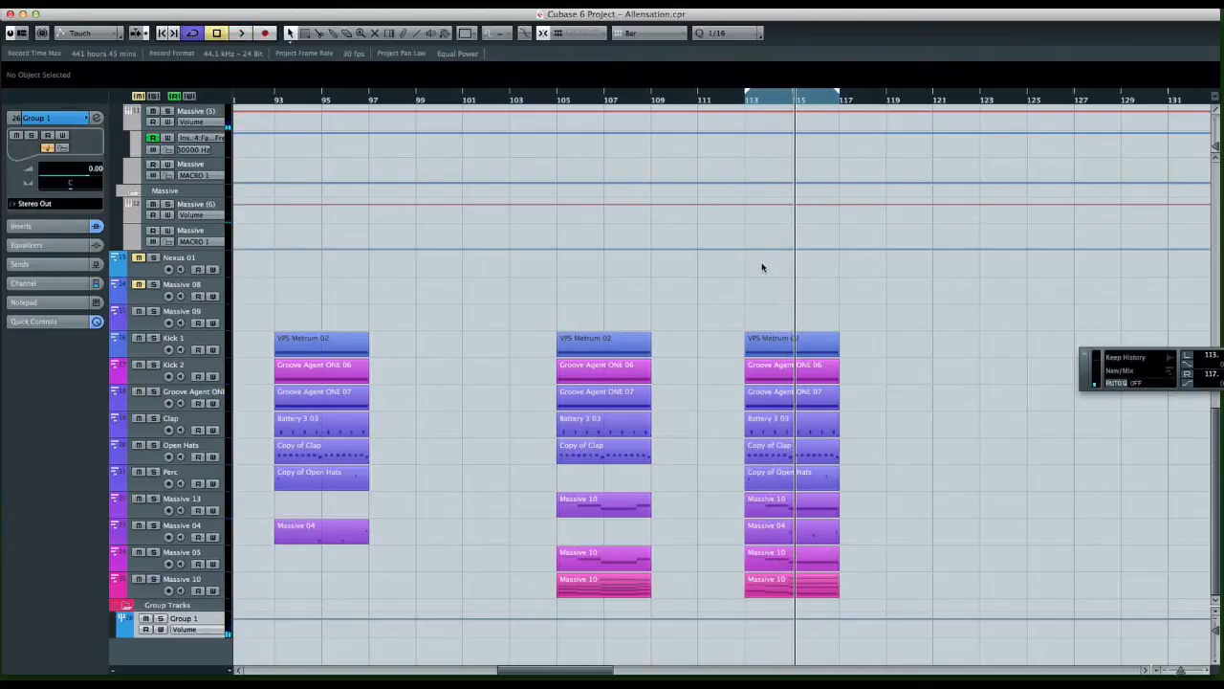
{"action": "key", "text": "KP_1"}
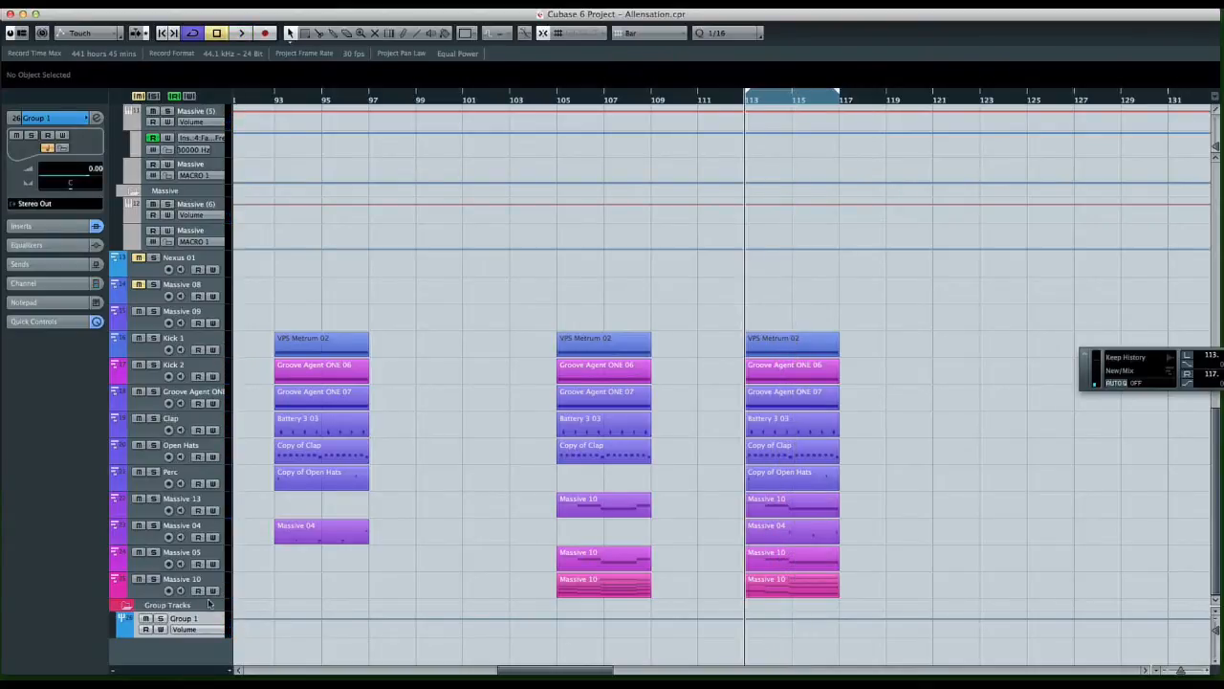
Solo the Massive 10 and Groove Agent ONE tracks and play the loop from bar 113
{"action": "left_click", "coordinate": [153, 580]}
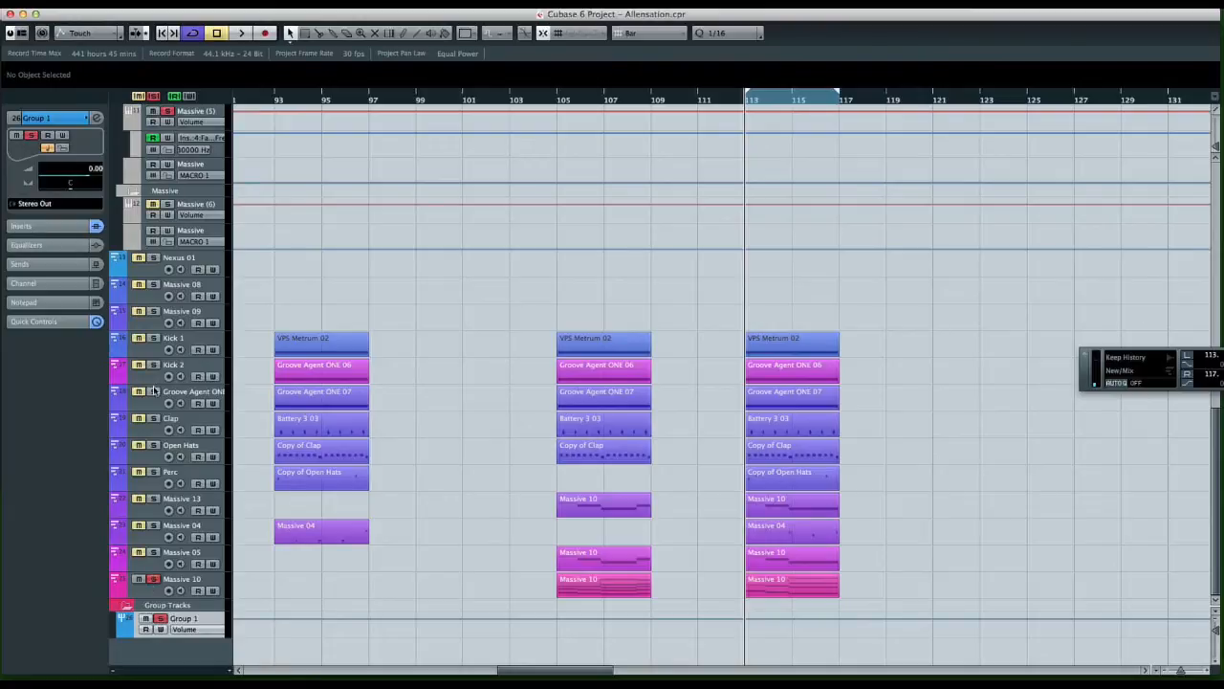
{"action": "left_click", "coordinate": [154, 392]}
{"action": "key", "text": "space"}
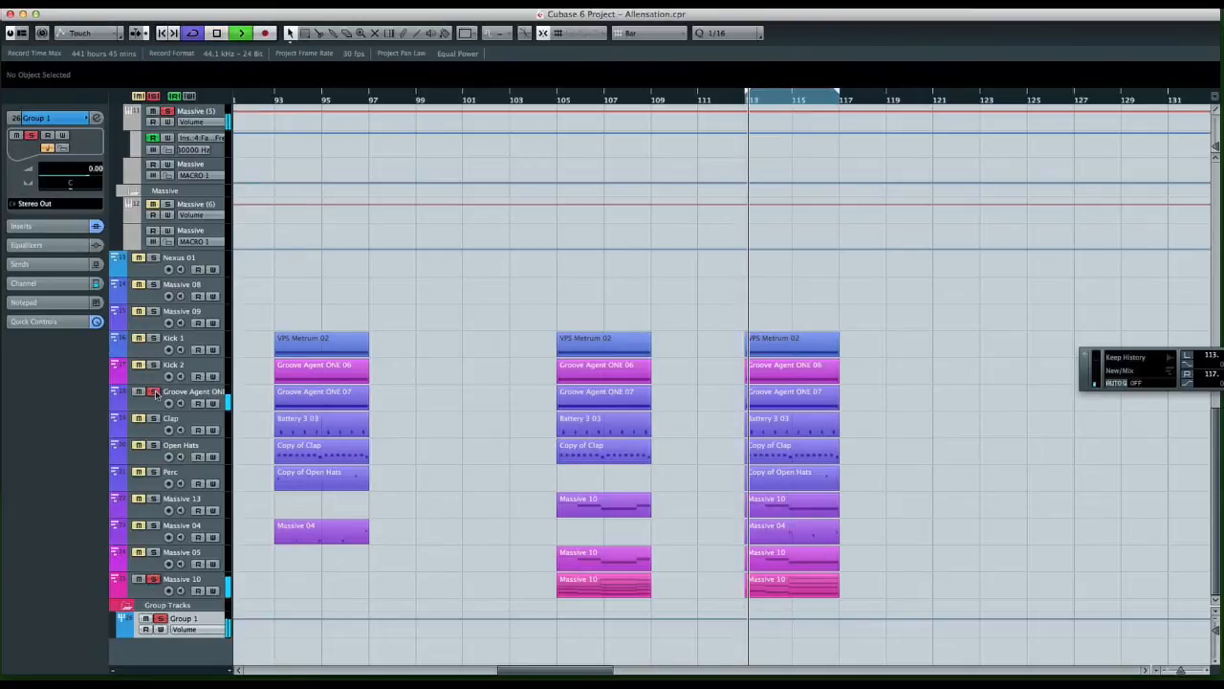
In the mixer, bypass the FabFilter Saturn insert on Group 1 and the STTool insert on Massive (5), ending playback
{"action": "key", "text": "F3"}
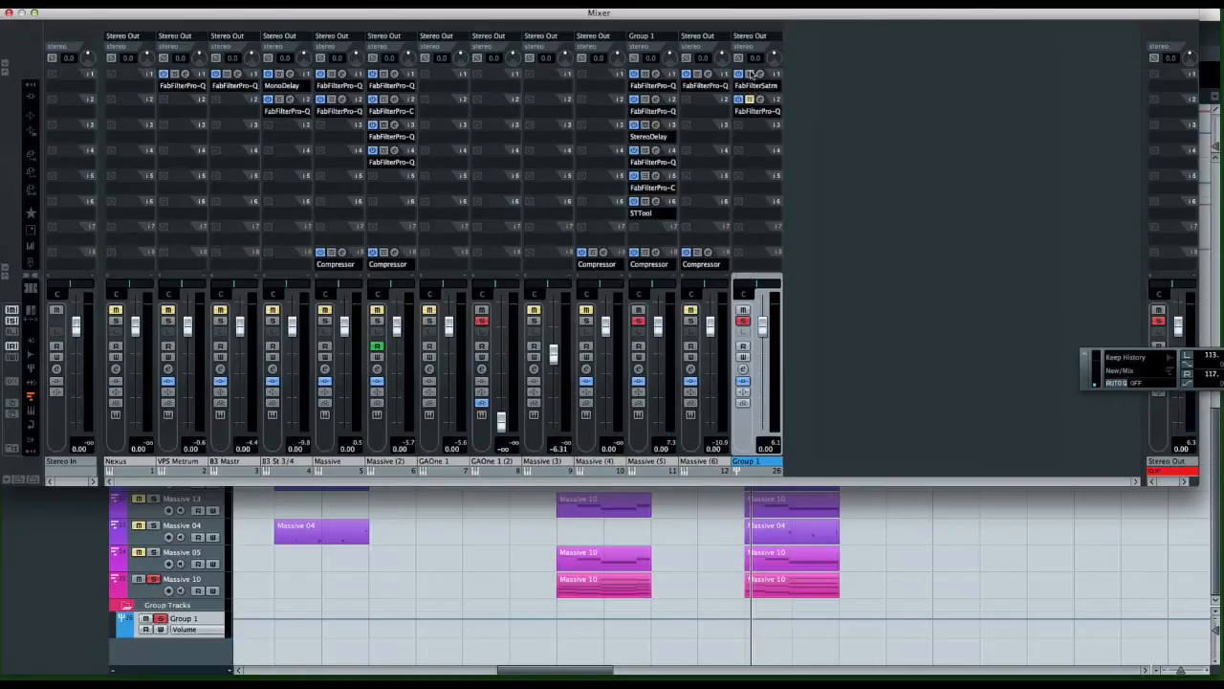
{"action": "left_click", "coordinate": [751, 74]}
{"action": "key", "text": "space"}
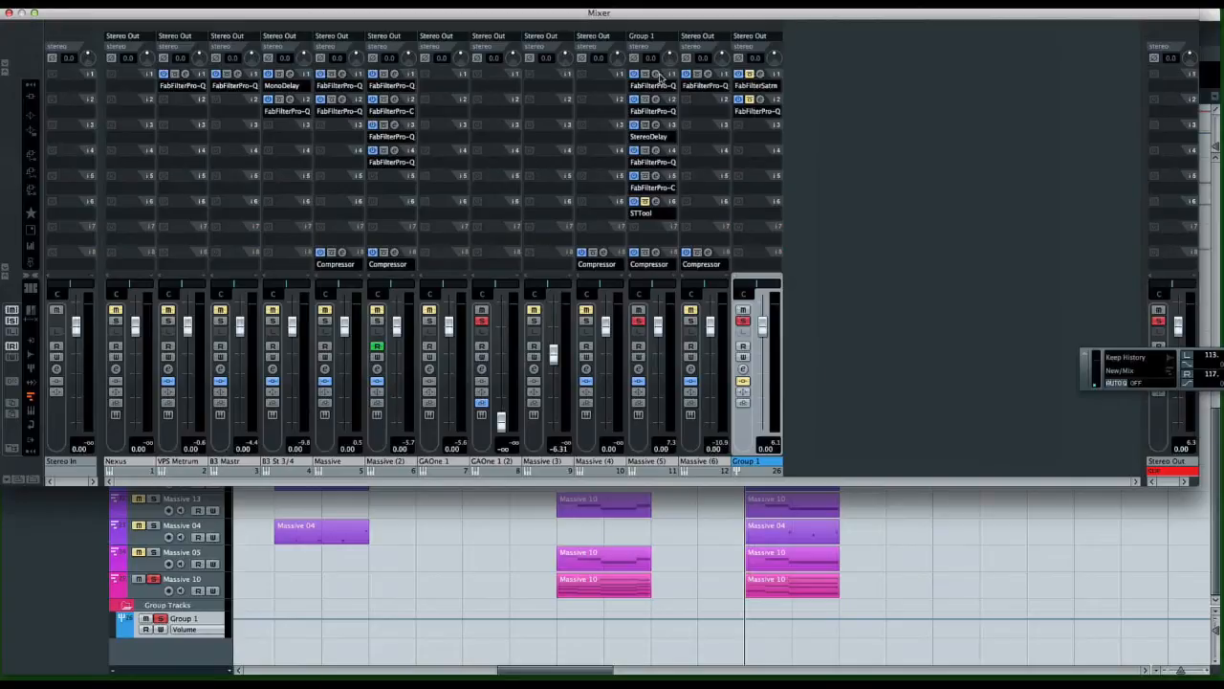
Examine the EQ curve of the first FabFilter Pro-Q insert on Massive (5) while auditioning the loop
{"action": "left_click", "coordinate": [659, 76]}
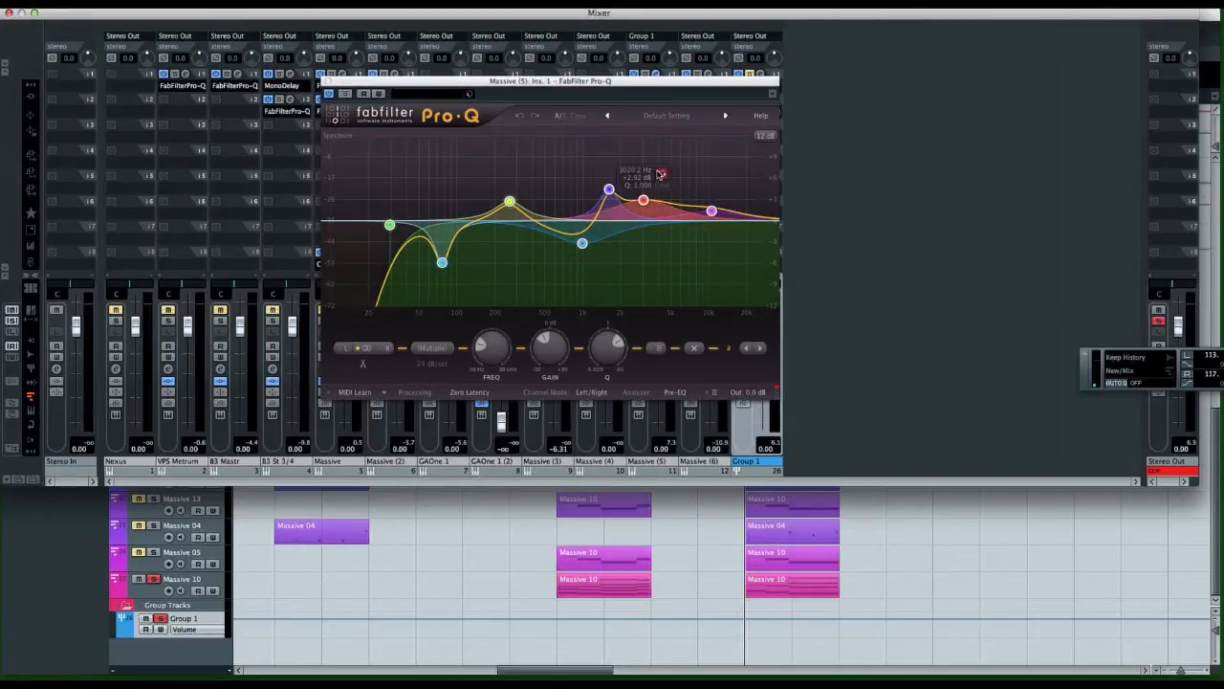
{"action": "left_click", "coordinate": [624, 165]}
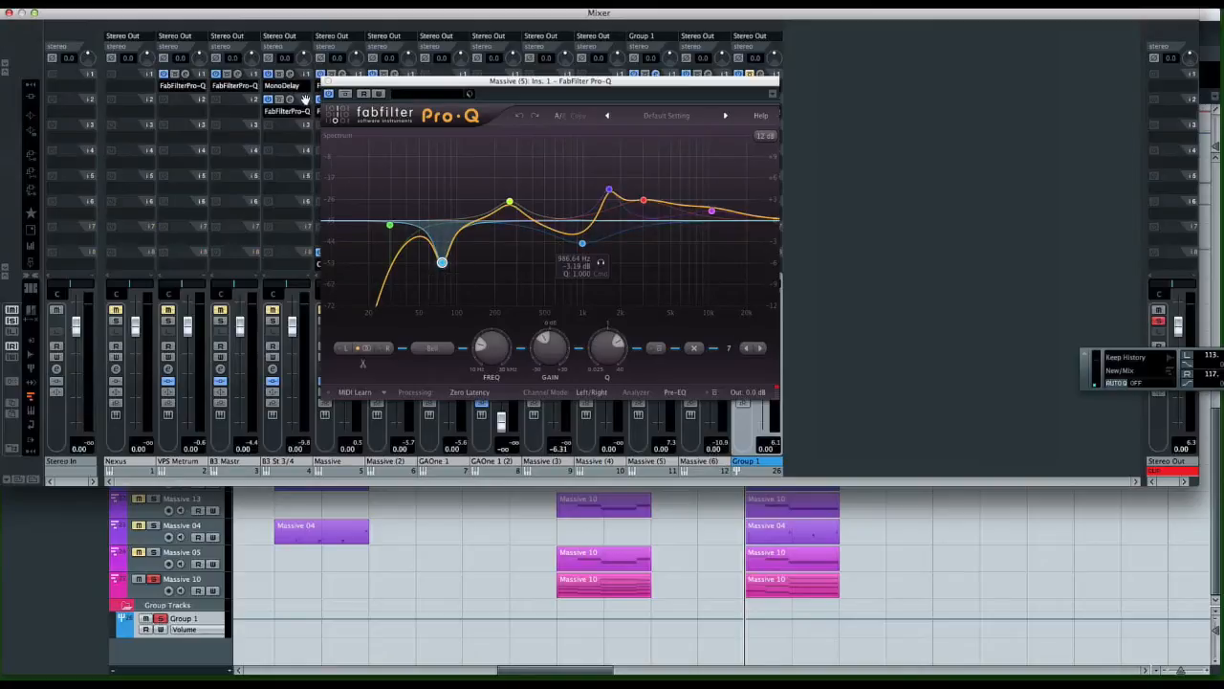
{"action": "key", "text": "space"}
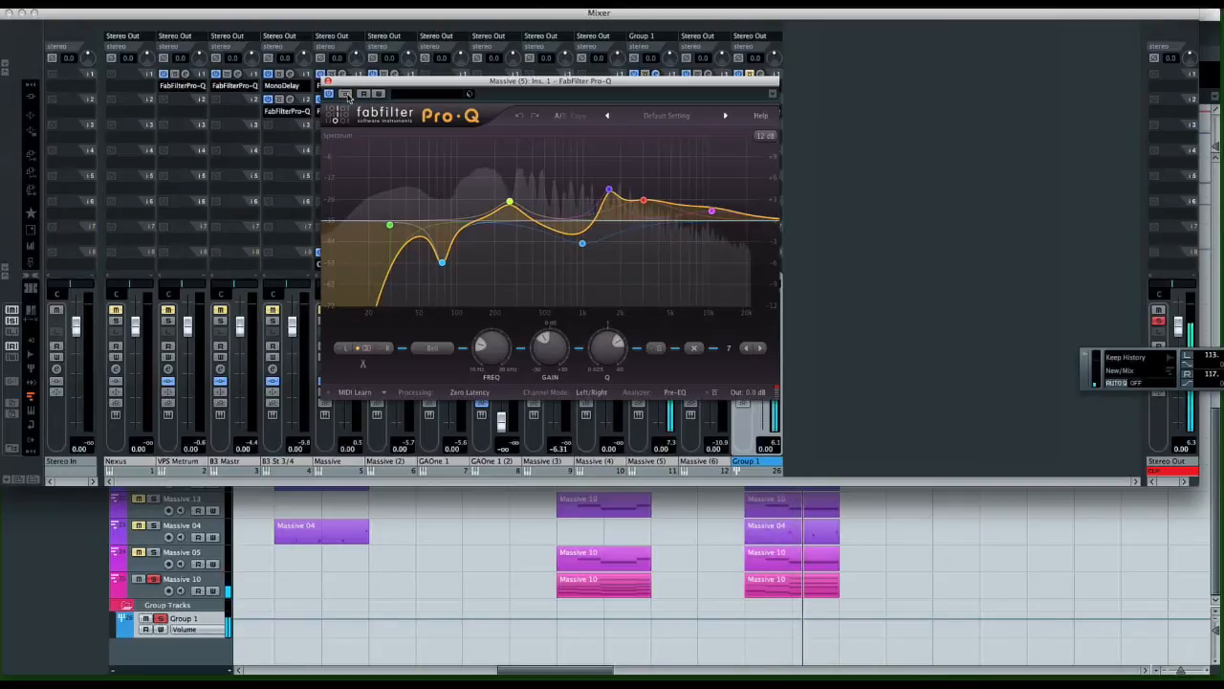
{"action": "key", "text": "space"}
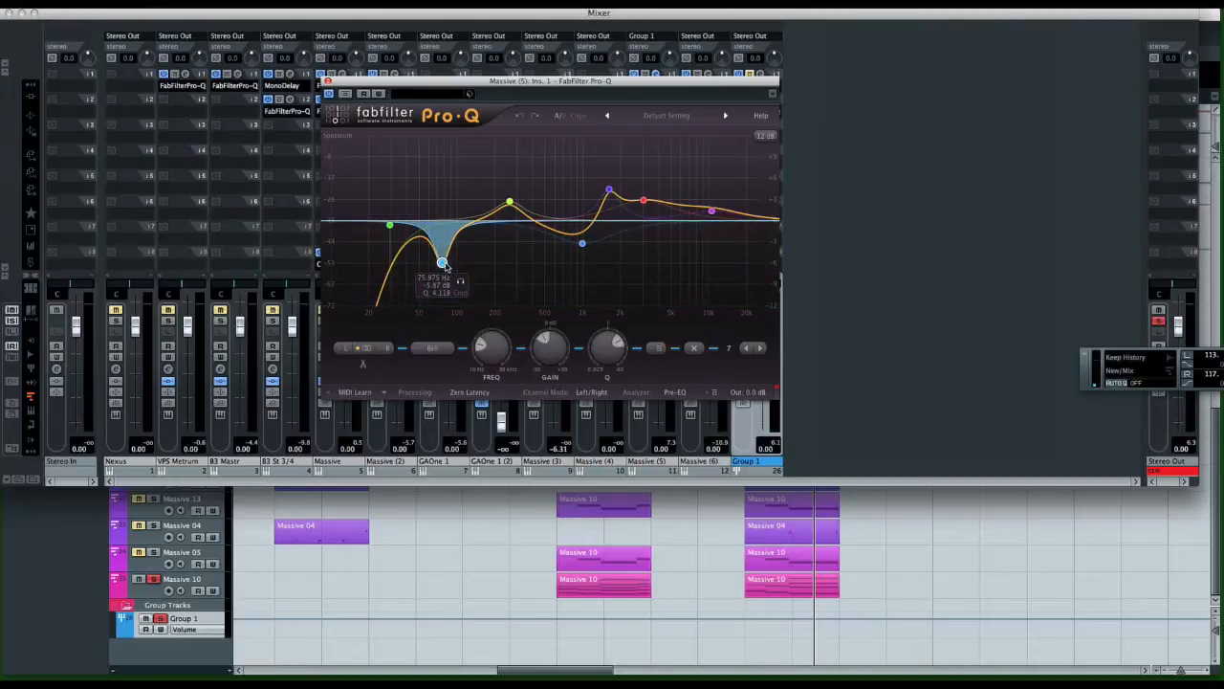
{"action": "left_click", "coordinate": [328, 81]}
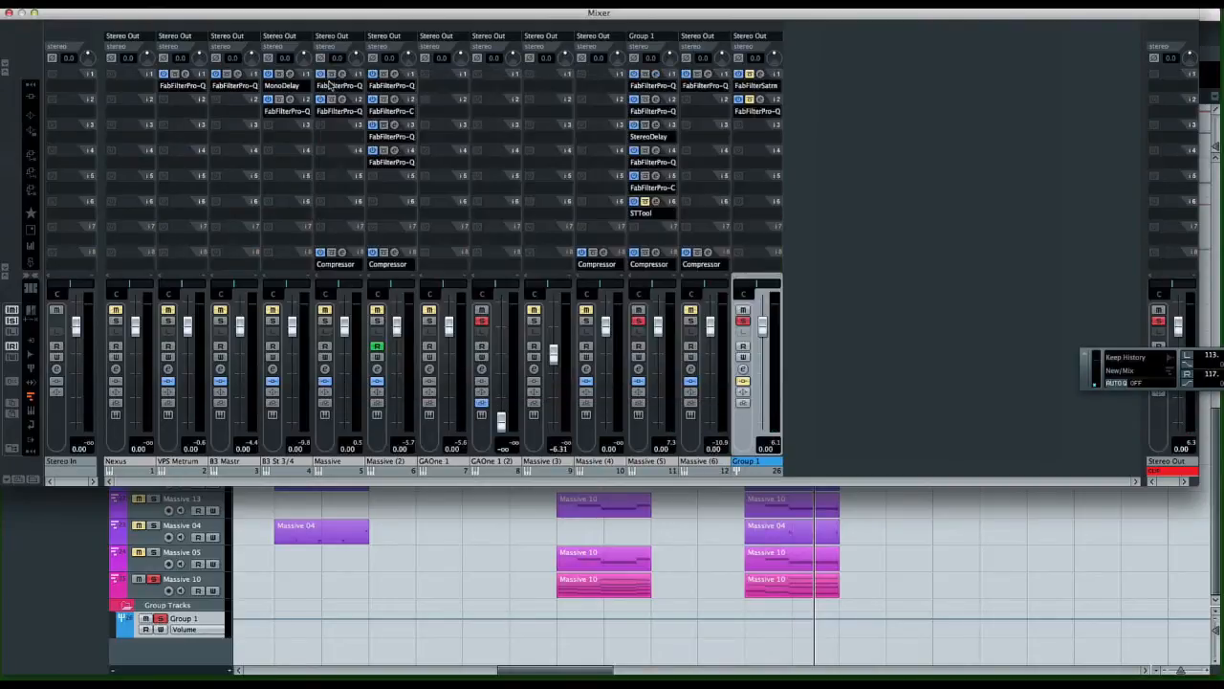
Examine the mid/side Pro-Q in insert 2 of Massive (5), and recheck the Pro-Q curve in insert 1
{"action": "left_click", "coordinate": [654, 102]}
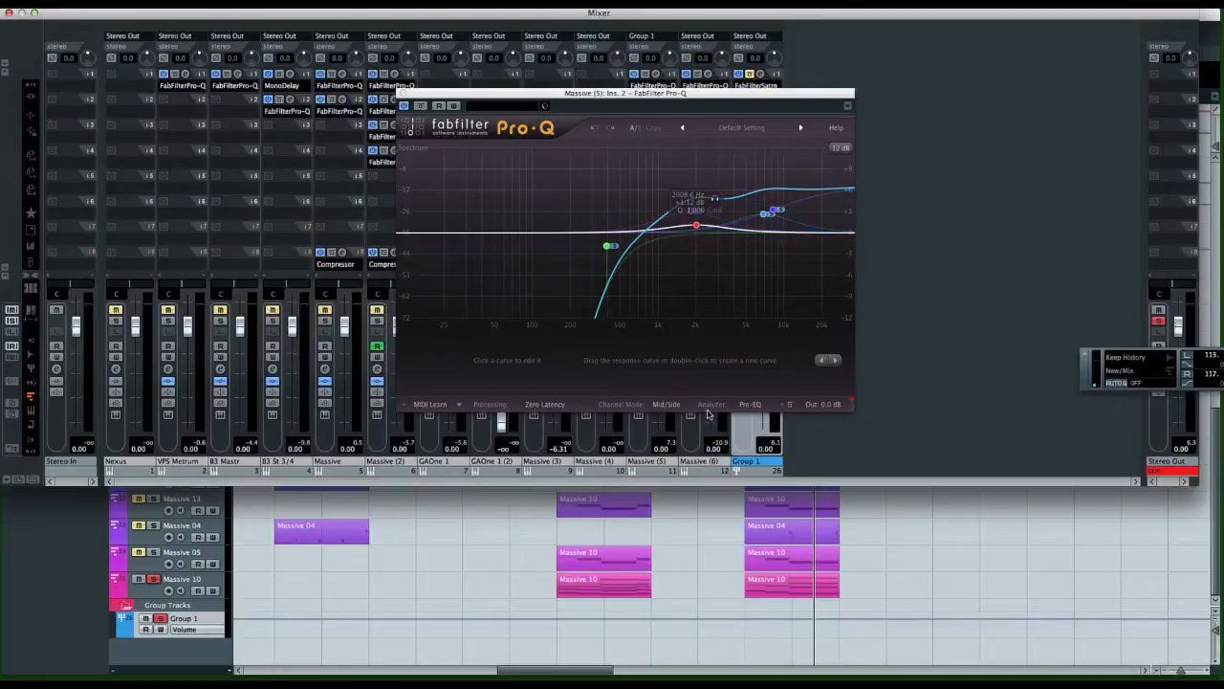
{"action": "key", "text": "space"}
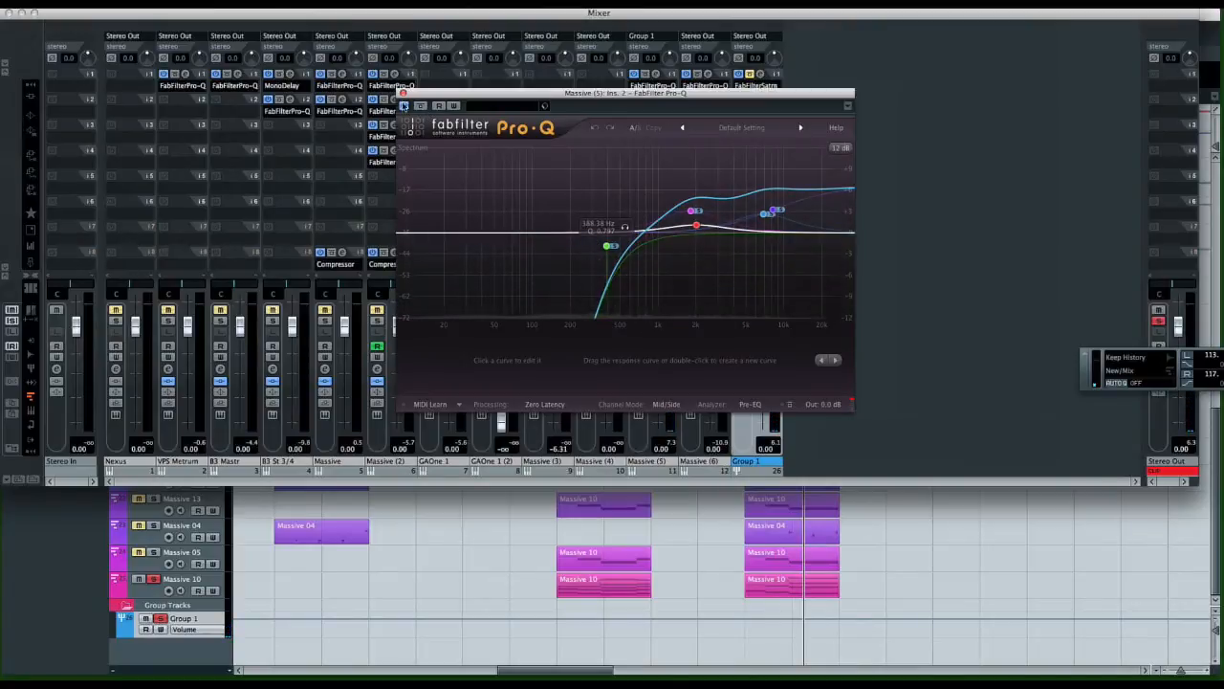
{"action": "left_click", "coordinate": [402, 93]}
{"action": "left_click", "coordinate": [656, 75]}
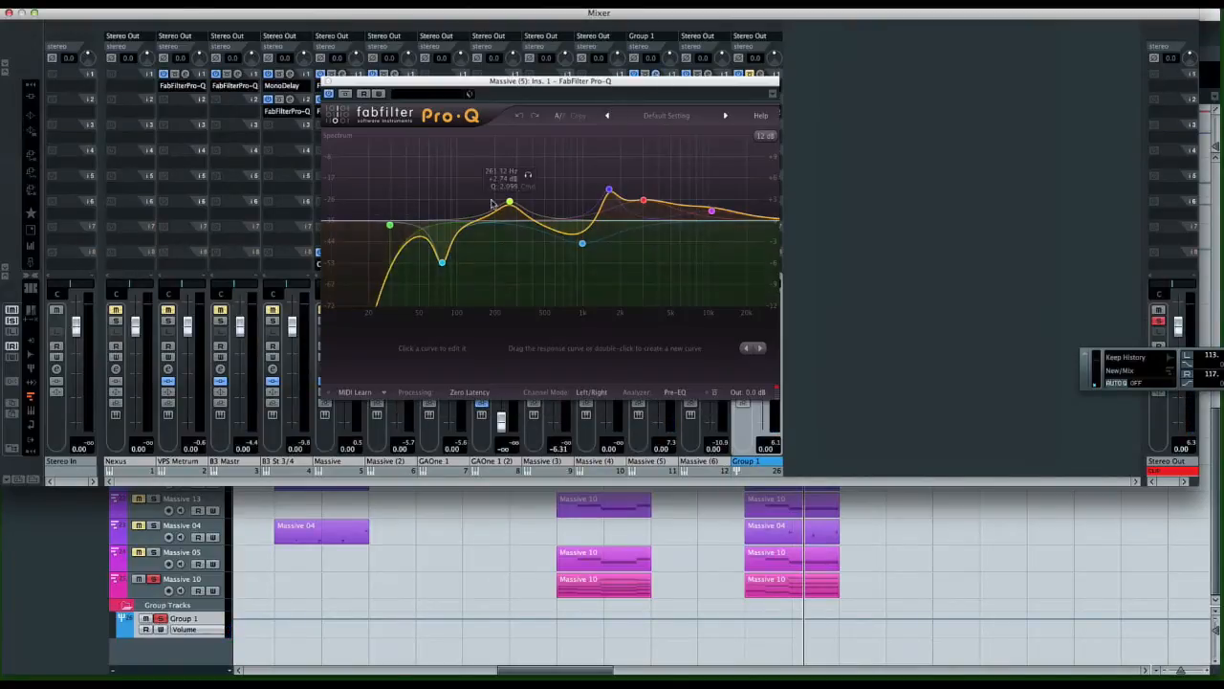
{"action": "left_click", "coordinate": [327, 81]}
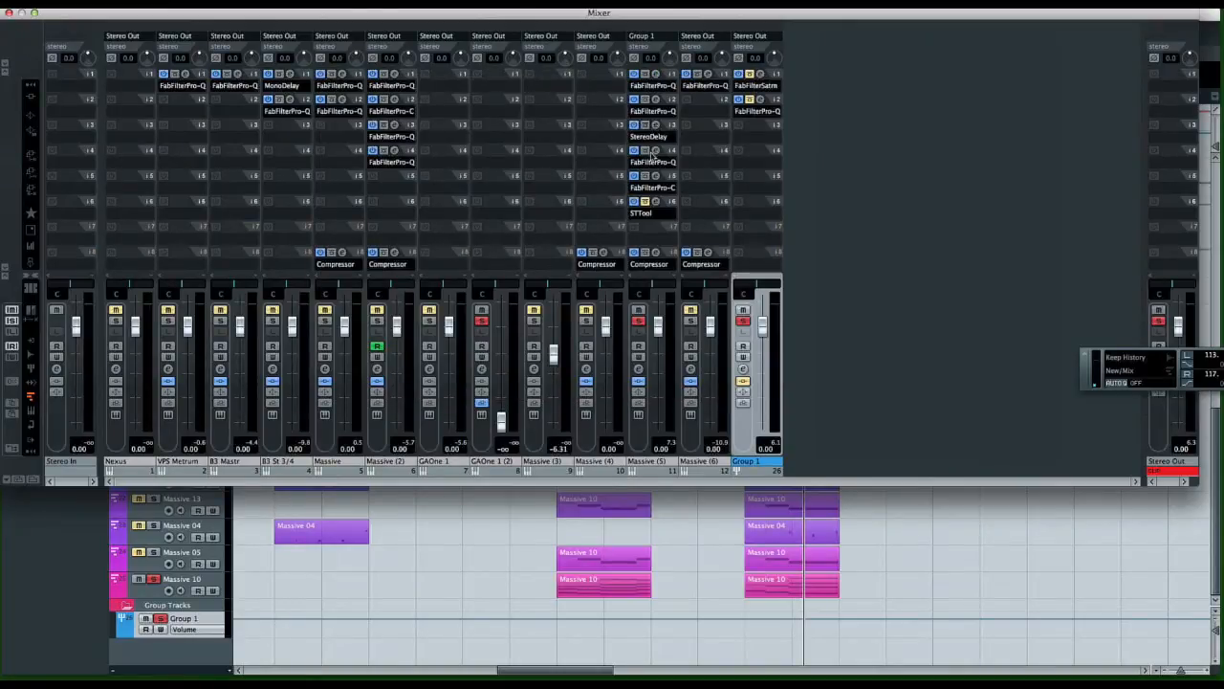
Review the settings of the StereoDelay, fourth-slot Pro-Q and Pro-C inserts on Massive (5)
{"action": "left_click", "coordinate": [655, 125]}
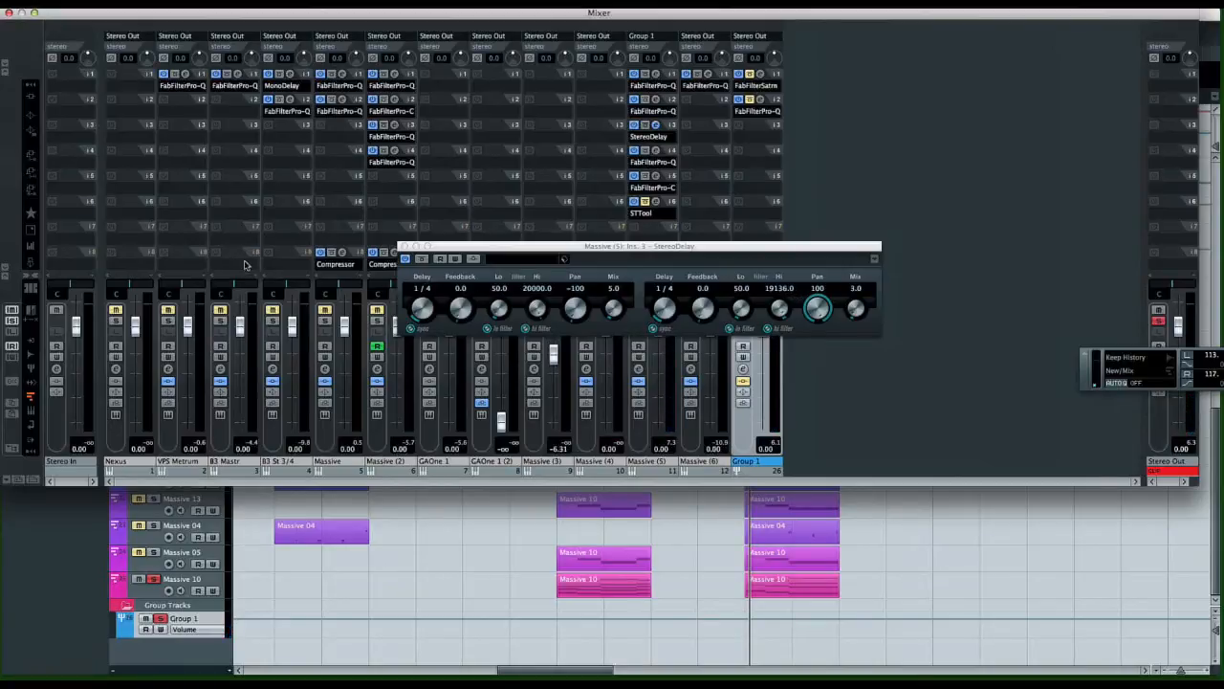
{"action": "left_click", "coordinate": [403, 246]}
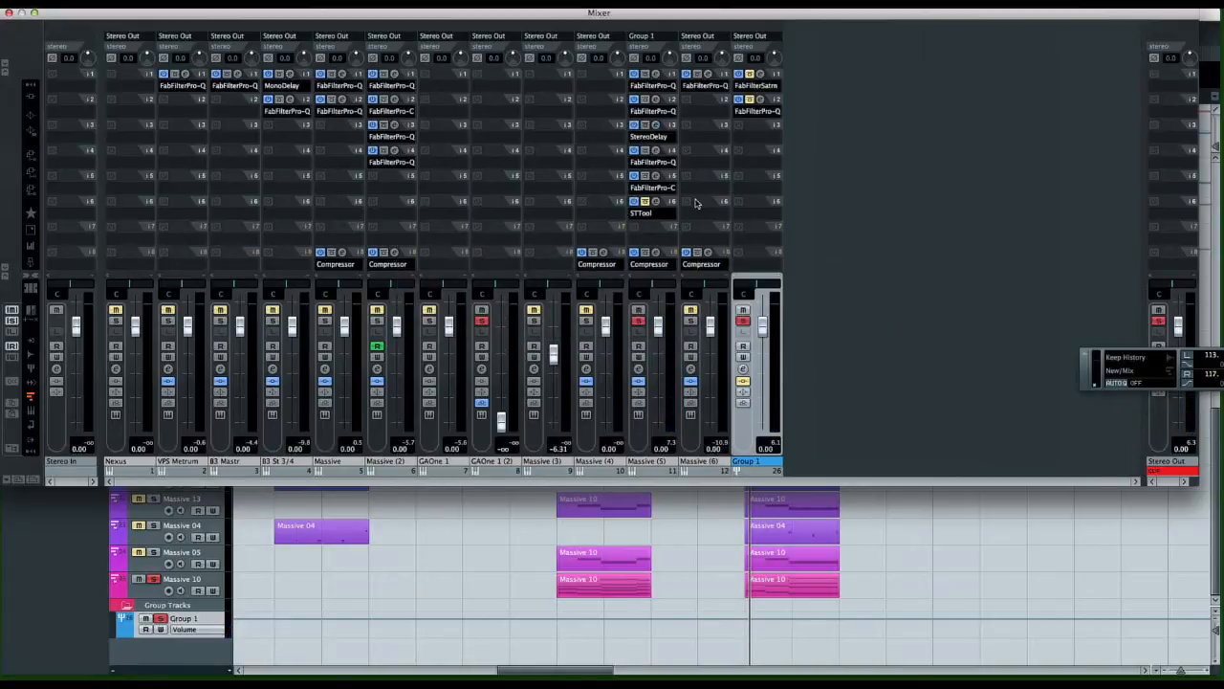
{"action": "left_click", "coordinate": [656, 153]}
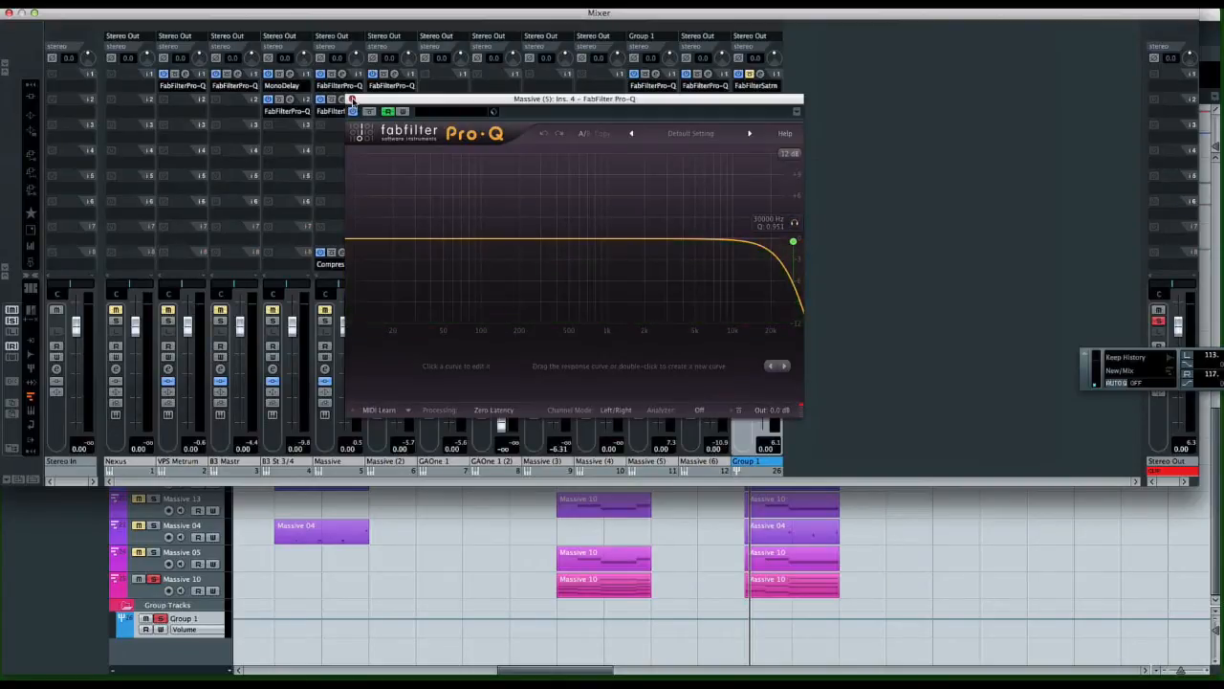
{"action": "left_click", "coordinate": [352, 99]}
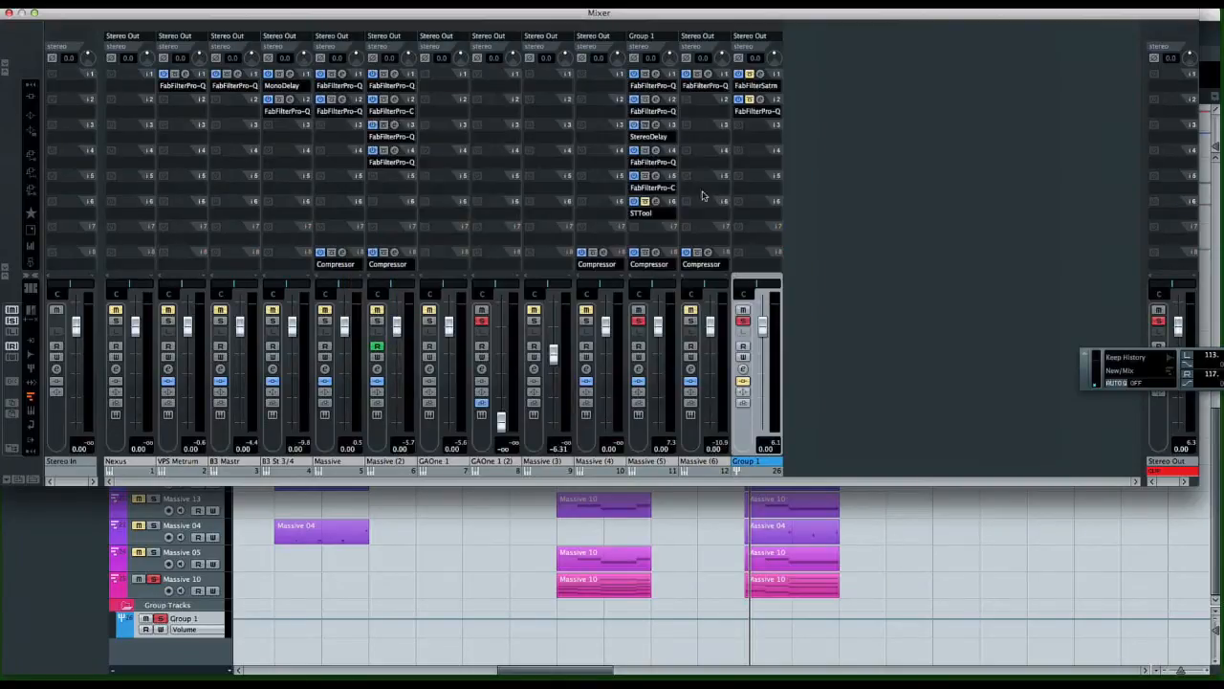
{"action": "left_click", "coordinate": [656, 176]}
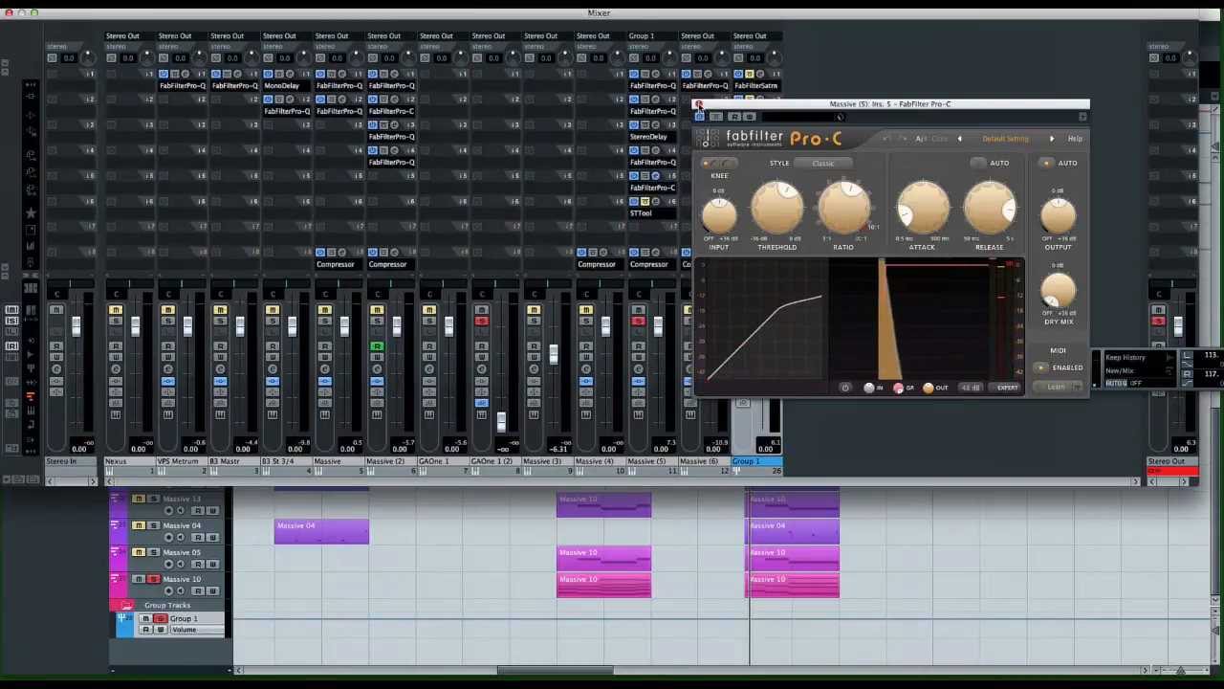
{"action": "left_click", "coordinate": [699, 104]}
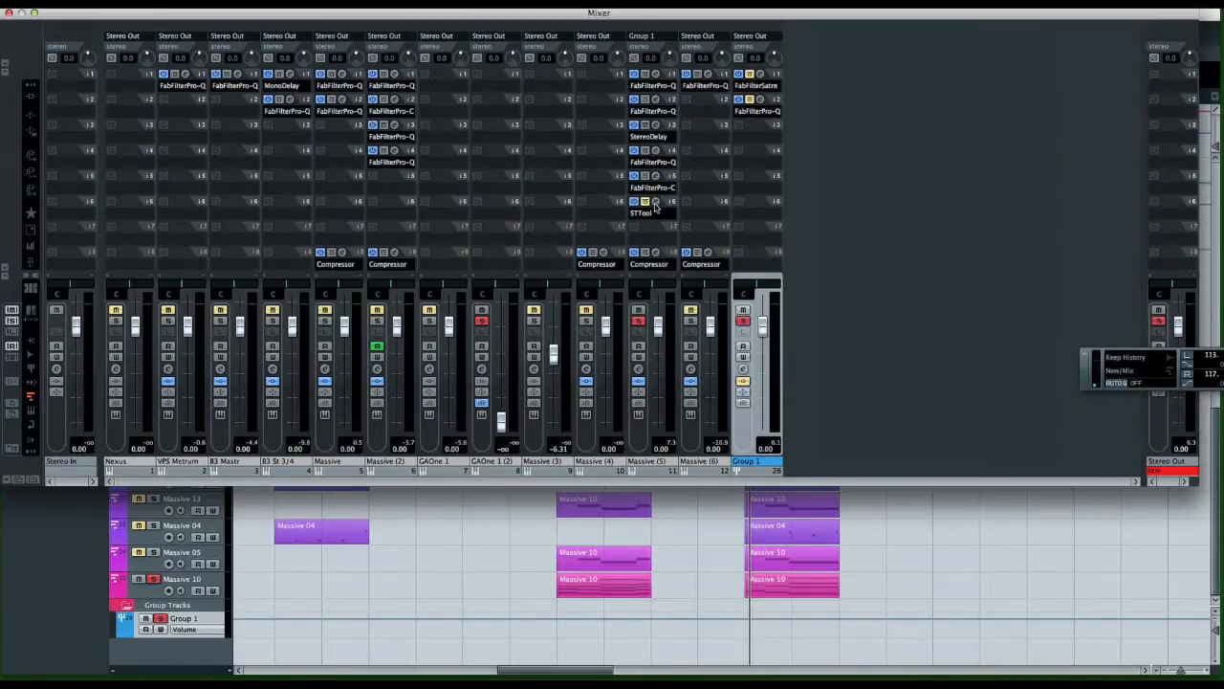
Reactivate the STTool insert on Massive (5) and check its stereo scope while playing the loop
{"action": "key", "text": "space"}
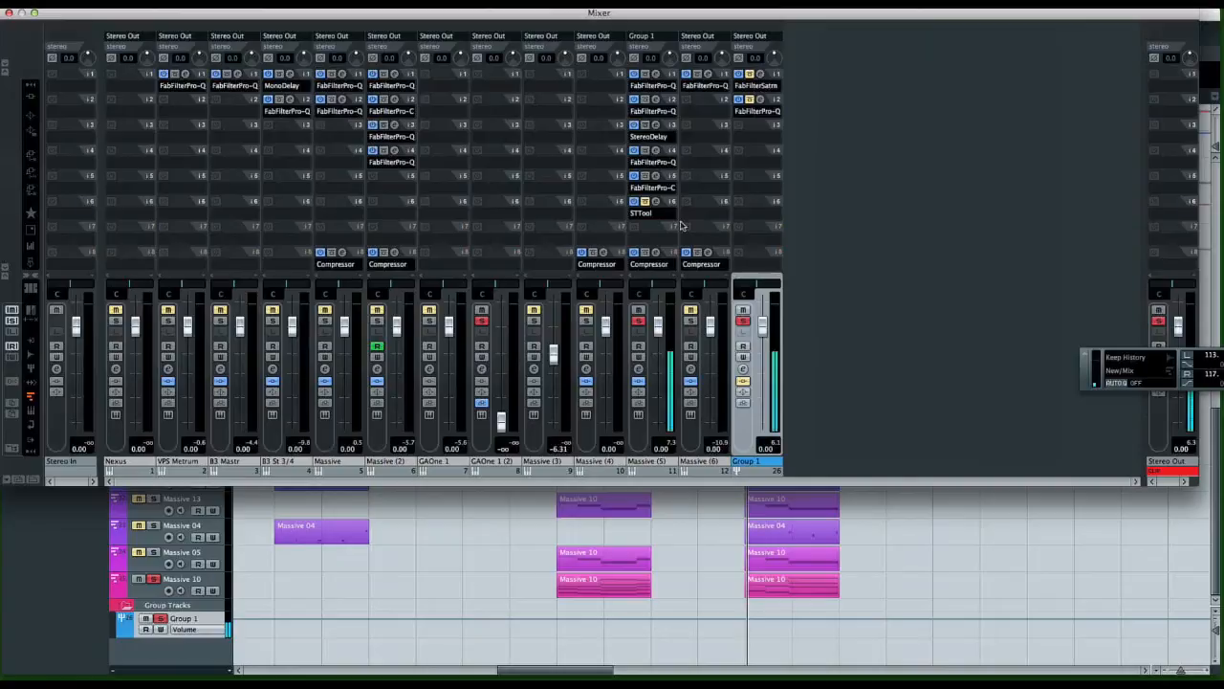
{"action": "key", "text": "space"}
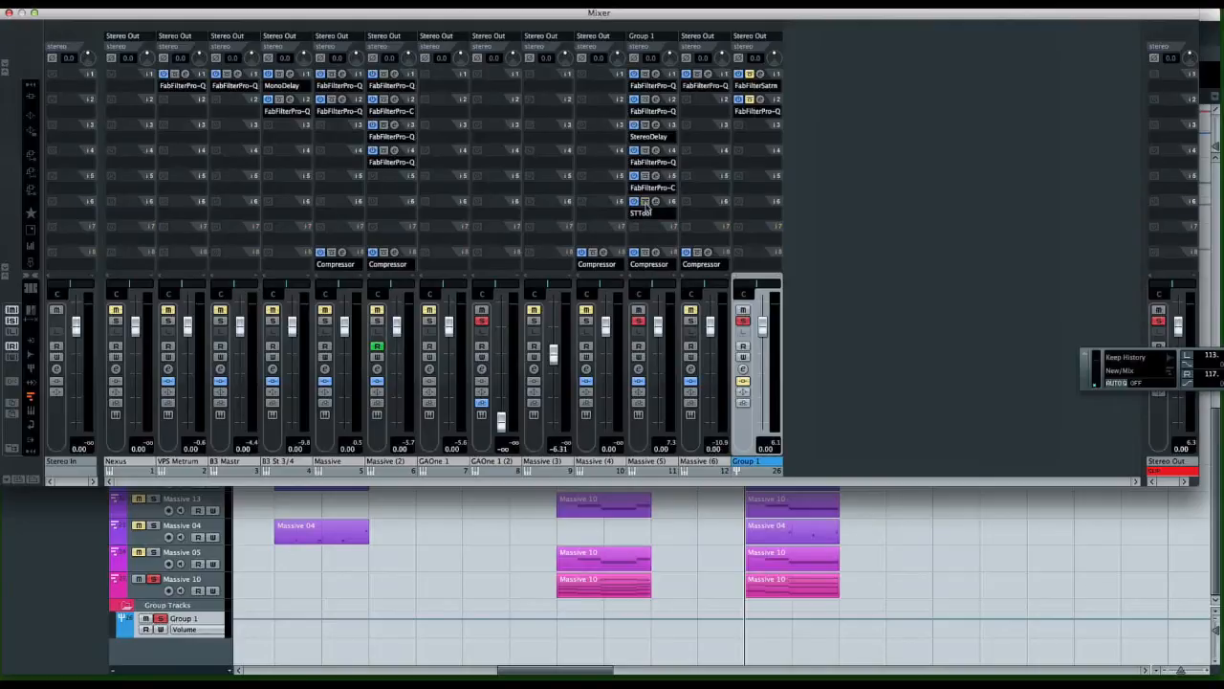
{"action": "left_click", "coordinate": [655, 204]}
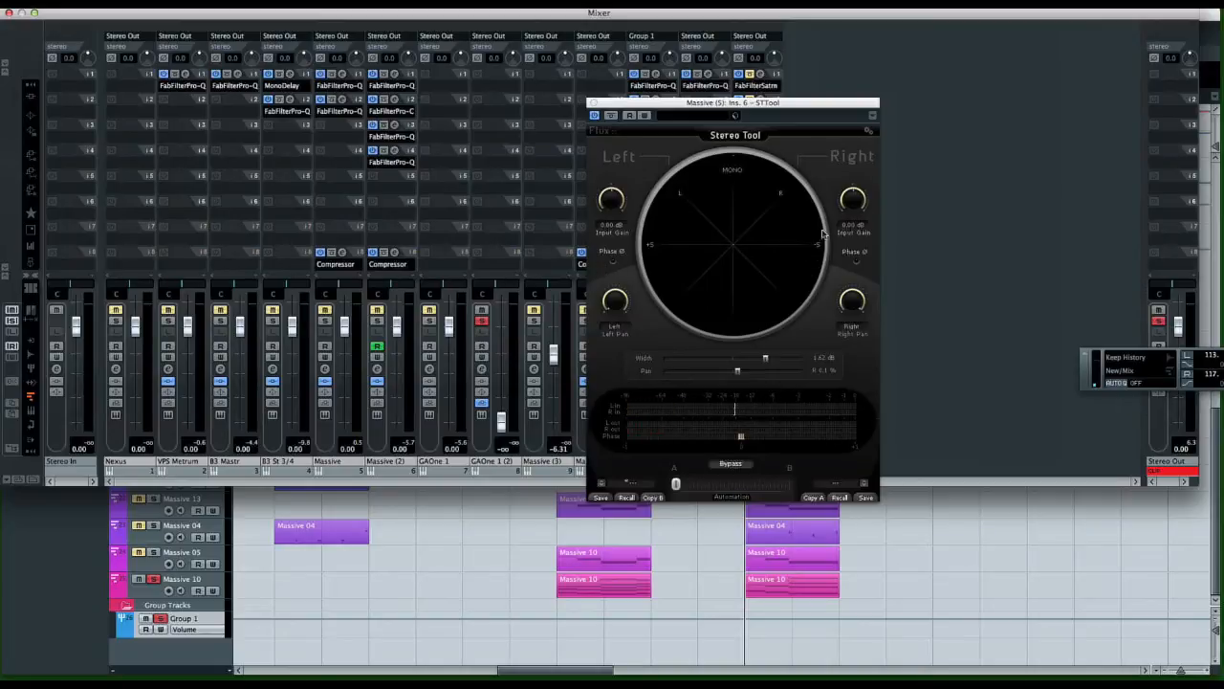
{"action": "key", "text": "space"}
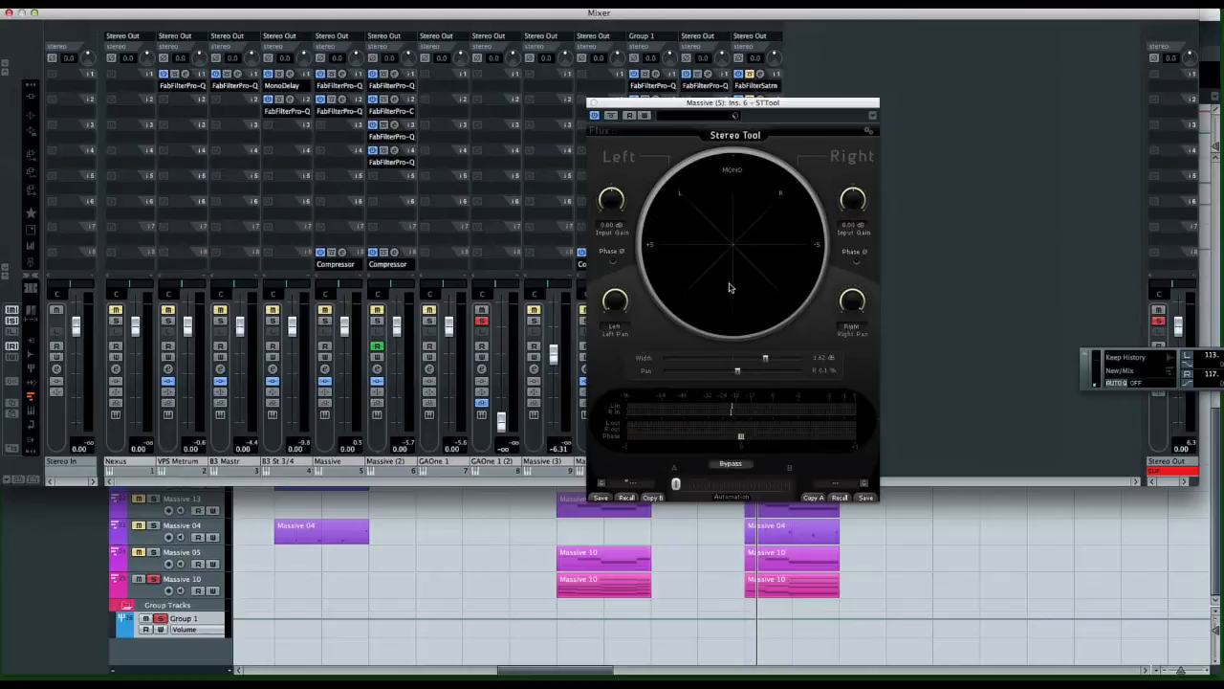
{"action": "key", "text": "space"}
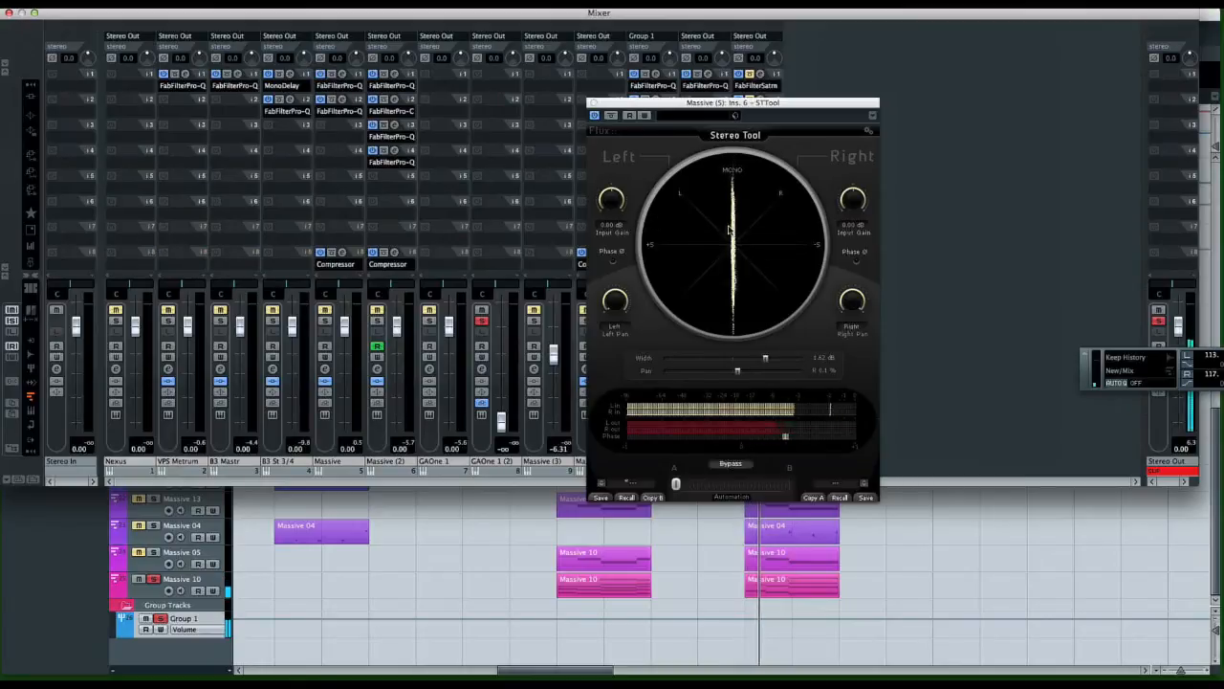
{"action": "key", "text": "space"}
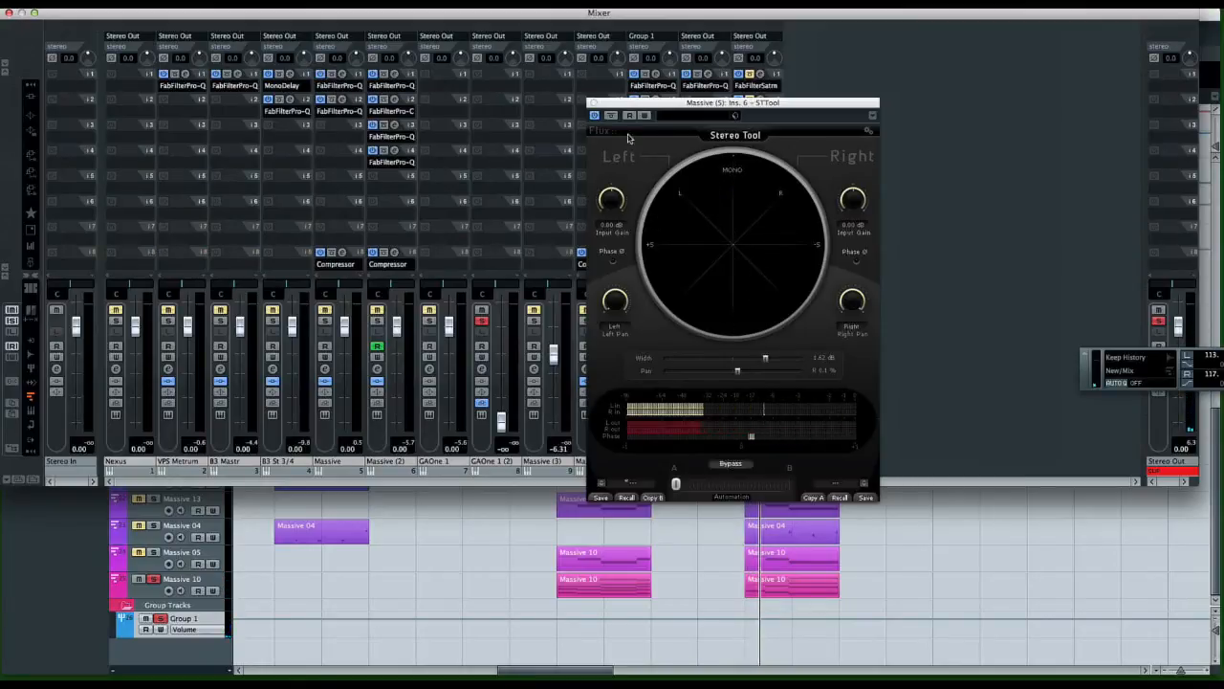
Compare the loop with STTool bypassed and active, leaving it active and closing its window
{"action": "left_click", "coordinate": [610, 114]}
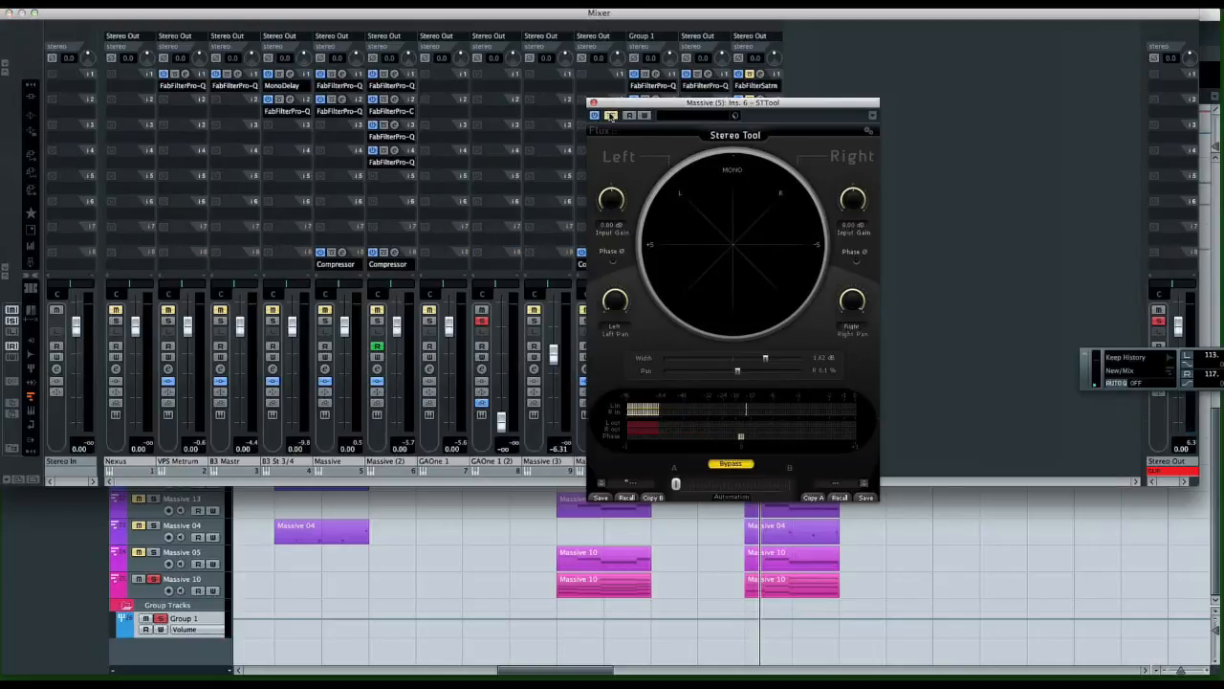
{"action": "key", "text": "space"}
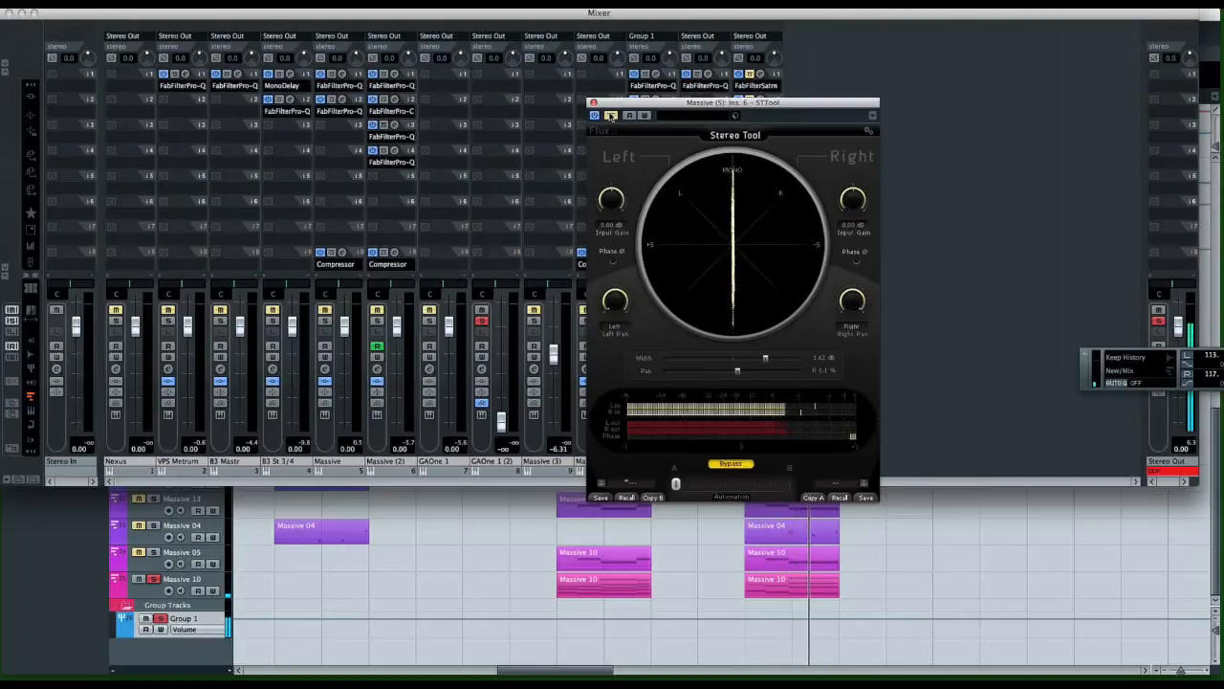
{"action": "left_click", "coordinate": [610, 115]}
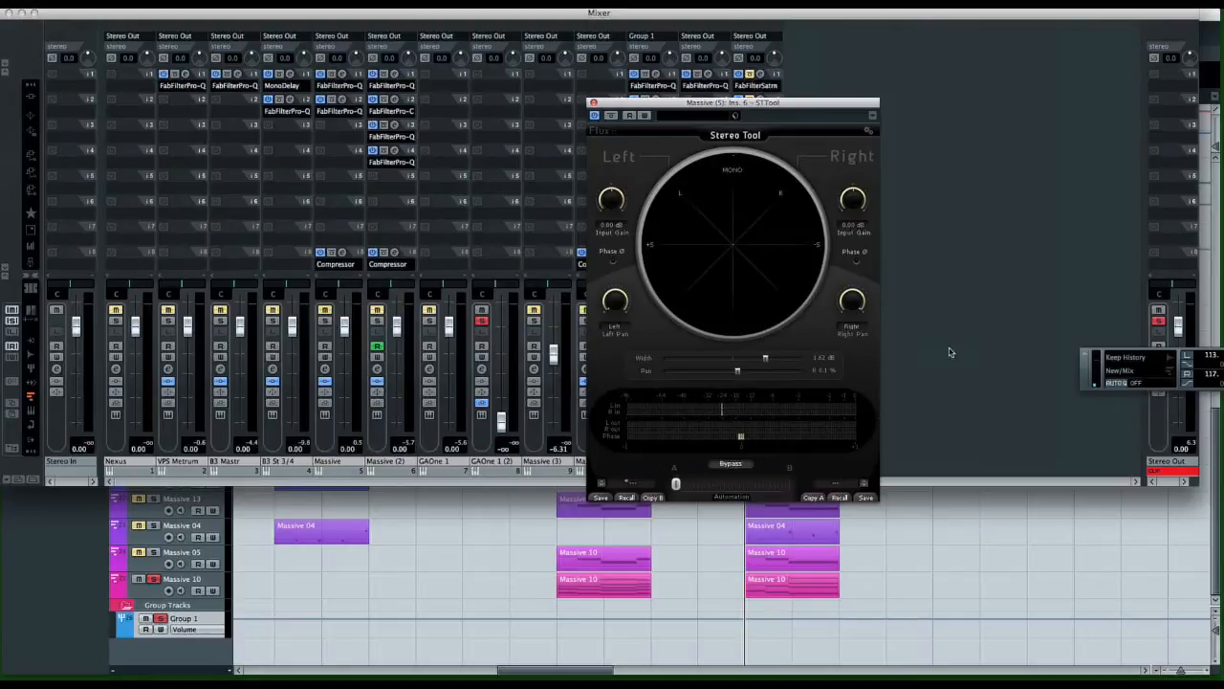
{"action": "left_click", "coordinate": [593, 102]}
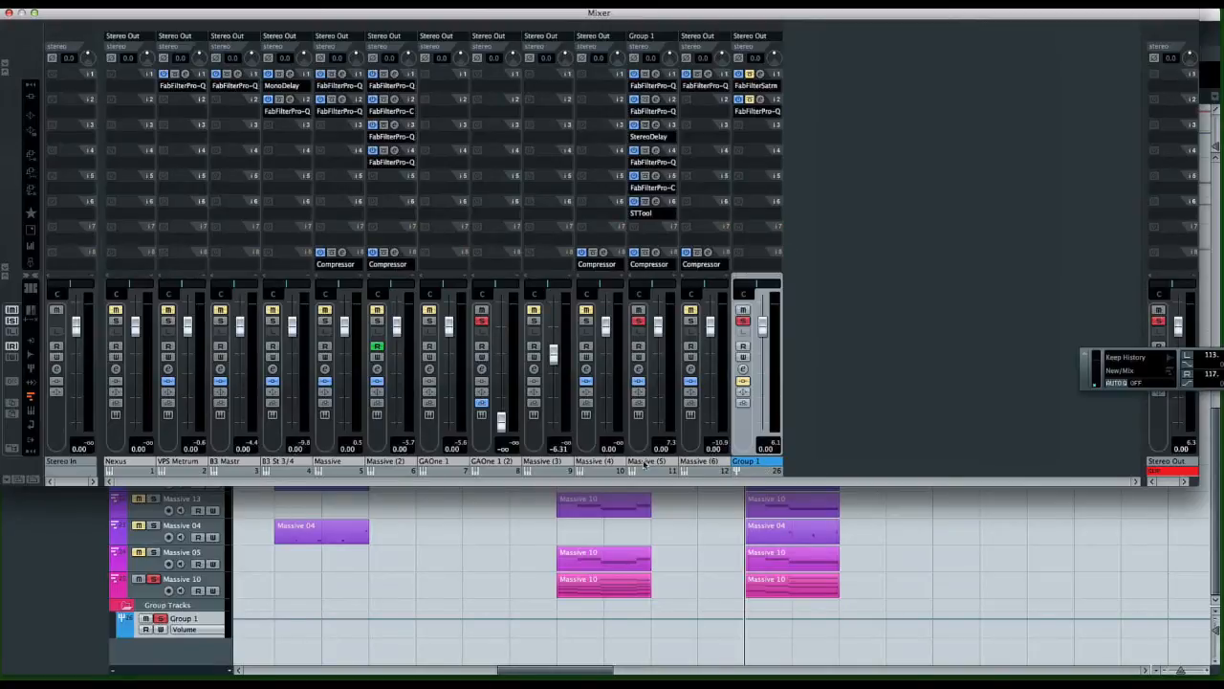
Rename both the Massive (5) channel and the Group 1 channel it feeds to "Lead Main"
{"action": "double_click", "coordinate": [649, 462]}
{"action": "type", "text": "Lead Main"}
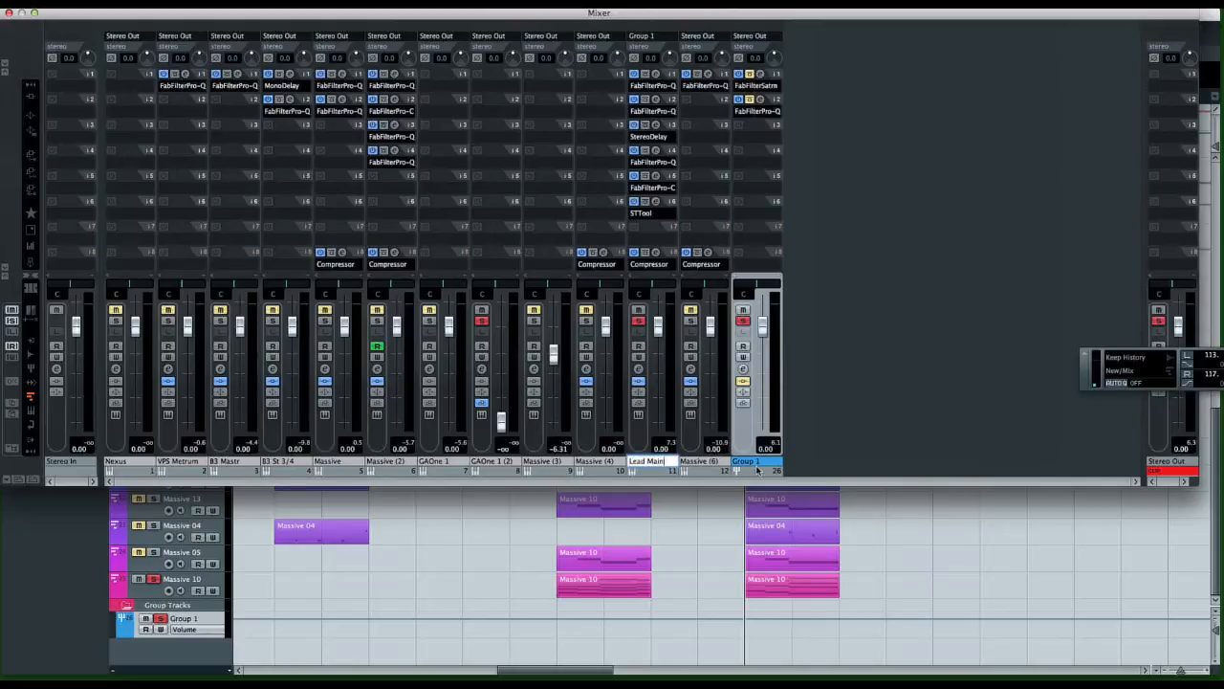
{"action": "key", "text": "Return"}
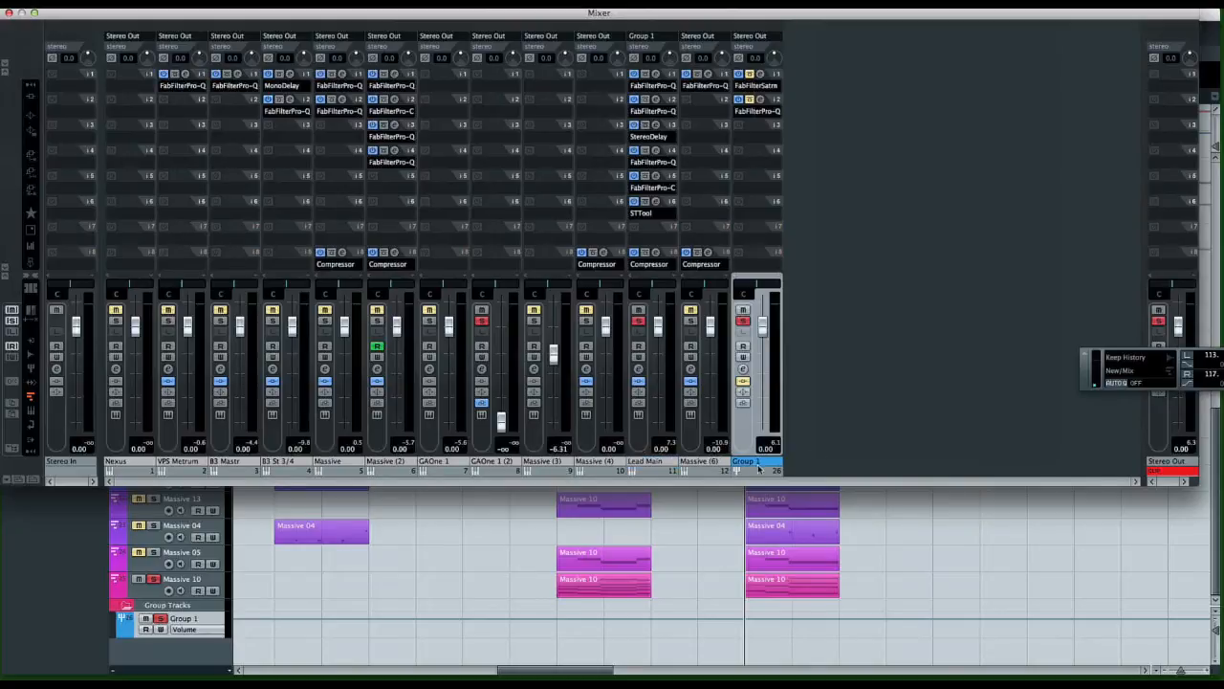
{"action": "double_click", "coordinate": [756, 464]}
{"action": "type", "text": "Lead Main"}
{"action": "key", "text": "Return"}
Reactivate the FabFilter Saturn insert on the Lead Main group, audition its saturation with the loop playing, and close its window
{"action": "left_click", "coordinate": [758, 75]}
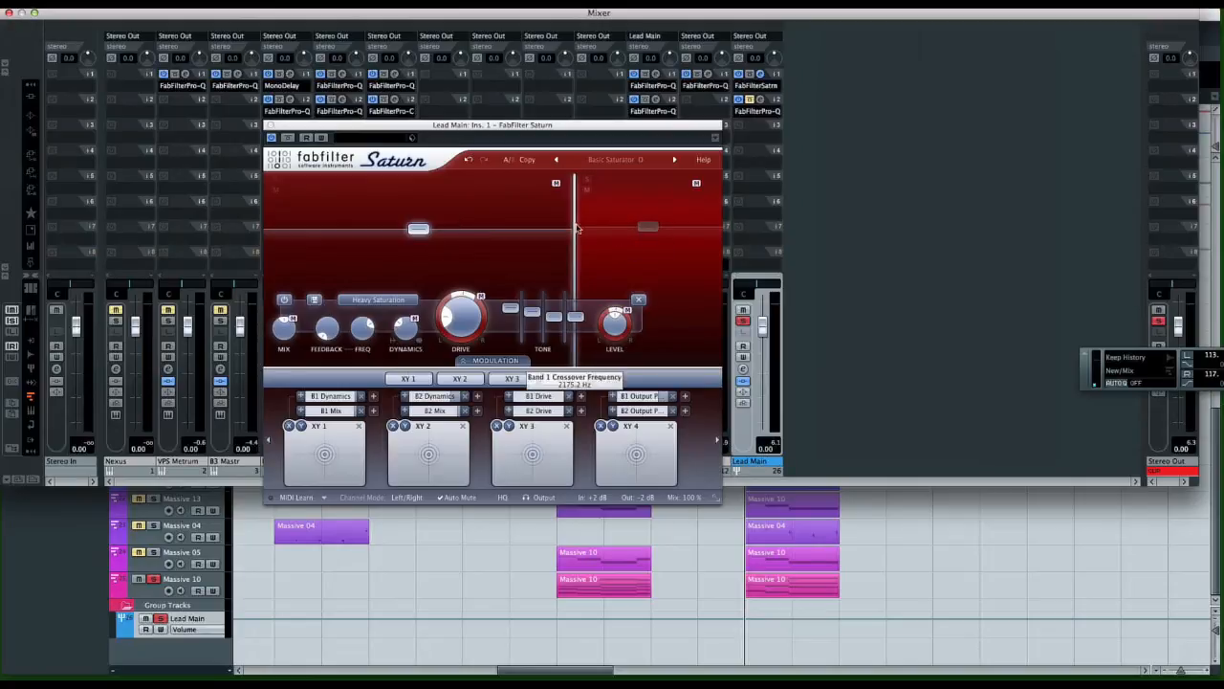
{"action": "mouse_move", "coordinate": [578, 275]}
{"action": "key", "text": "space"}
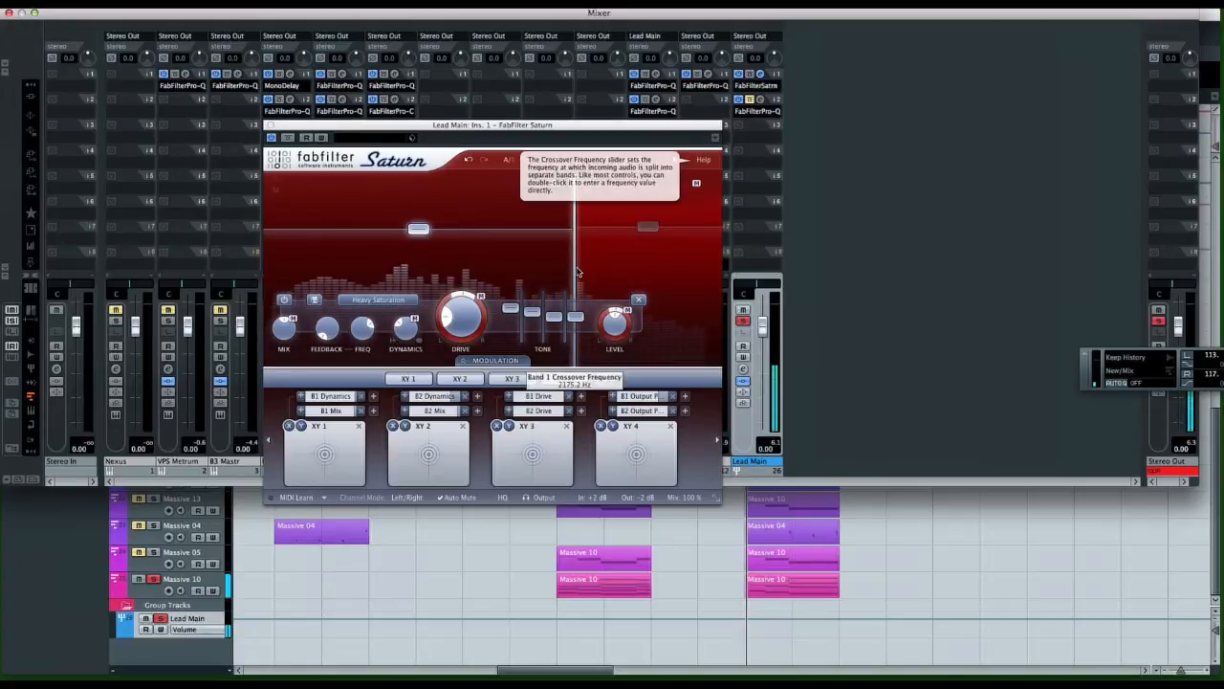
{"action": "key", "text": "space"}
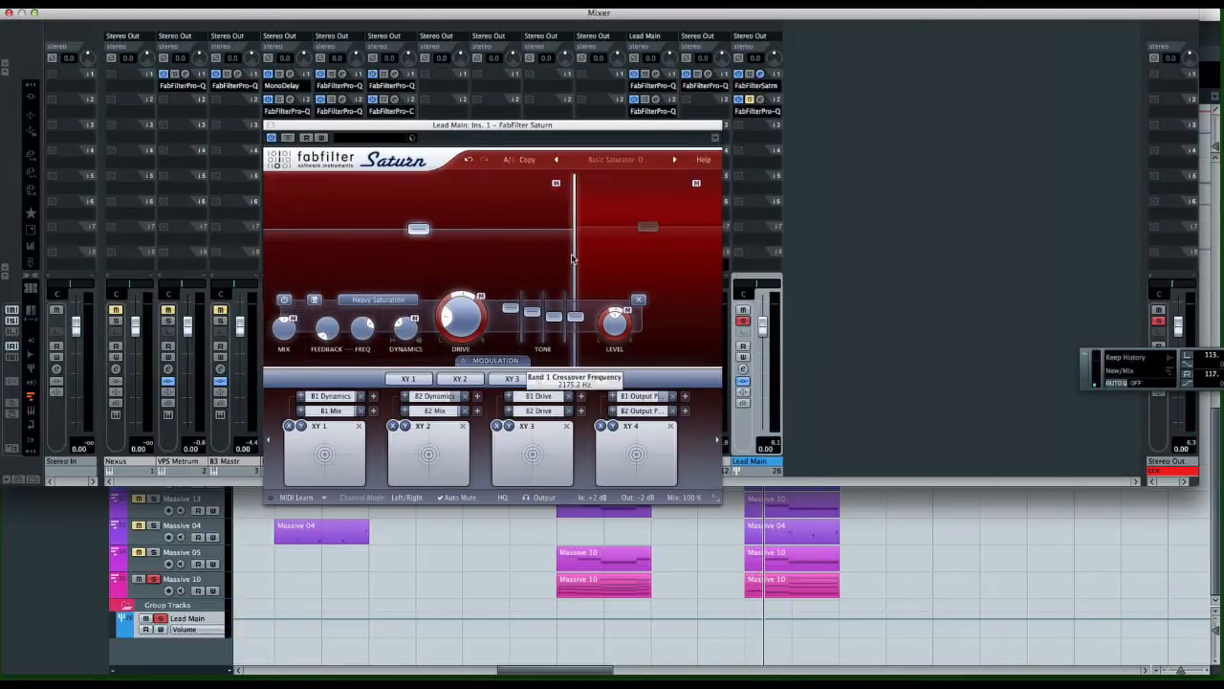
{"action": "key", "text": "space"}
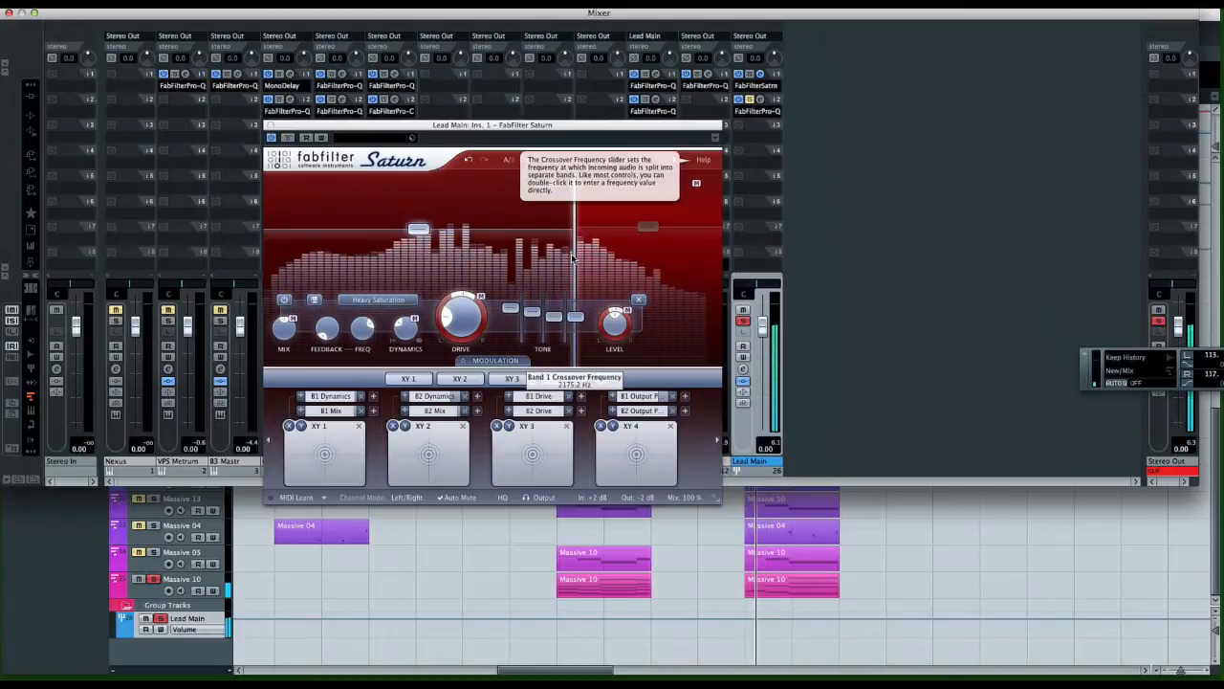
{"action": "key", "text": "space"}
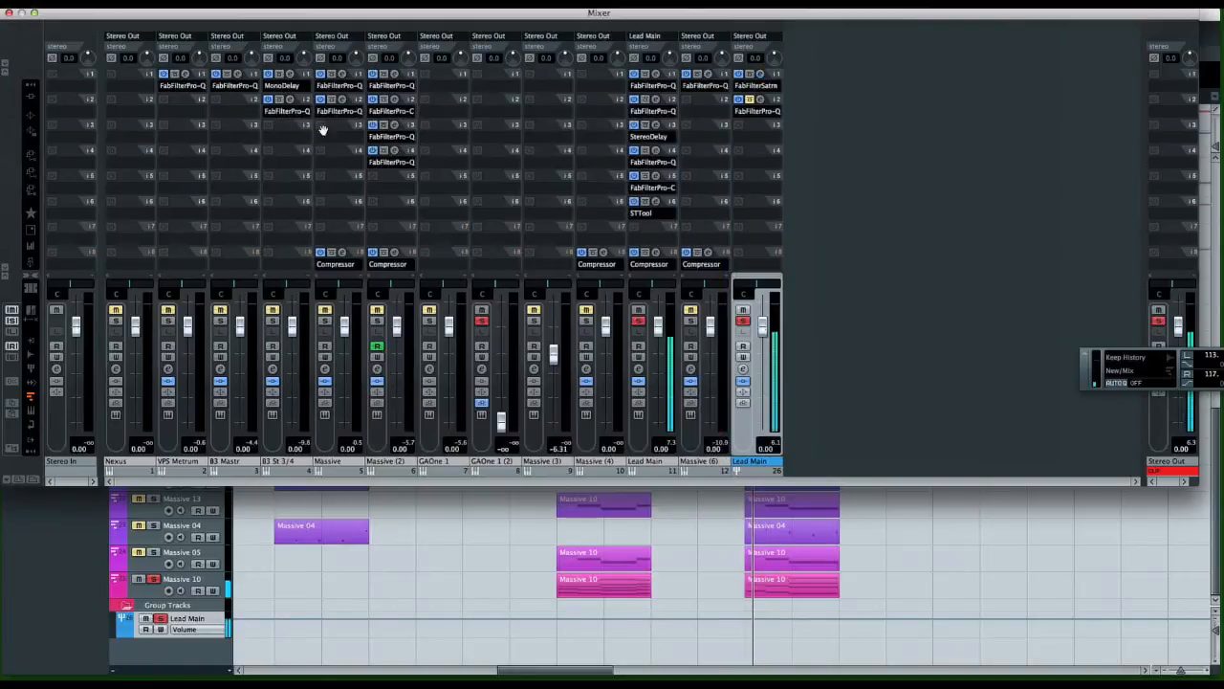
{"action": "left_click", "coordinate": [268, 124]}
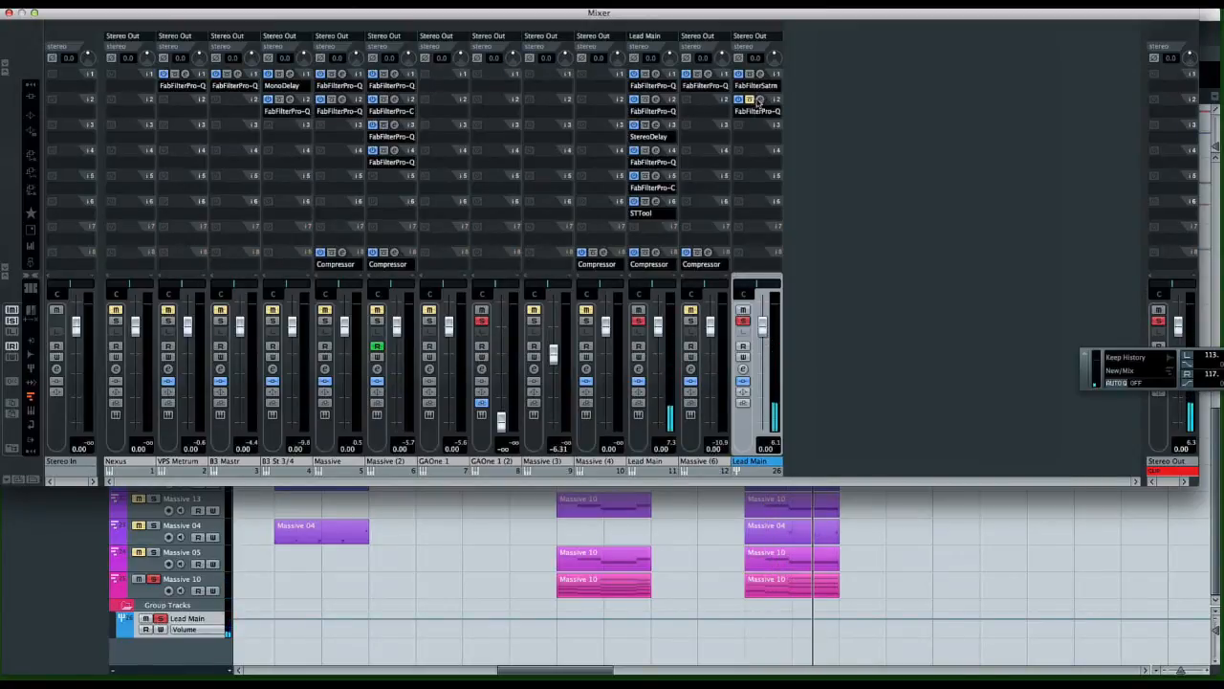
Examine the group's Pro-Q curve and channel mode, keeping Left/Right, and compare it with the insert 1 Pro-Q on the Lead Main instrument channel
{"action": "left_click", "coordinate": [752, 100]}
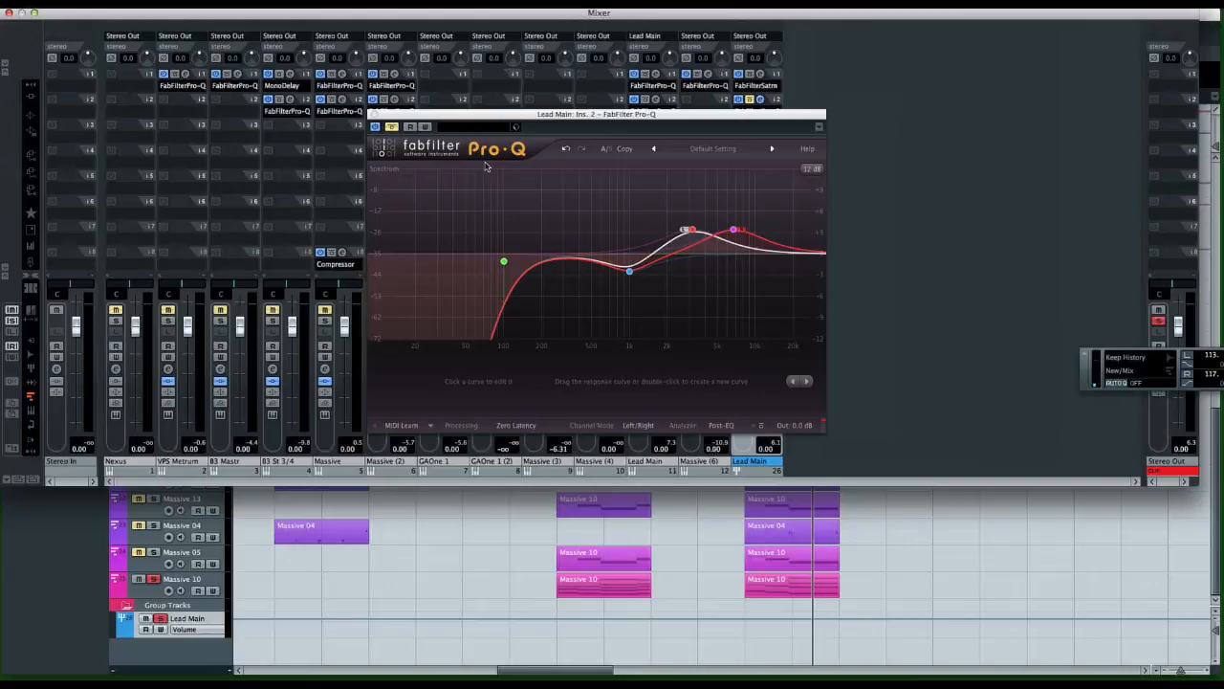
{"action": "left_click", "coordinate": [638, 427]}
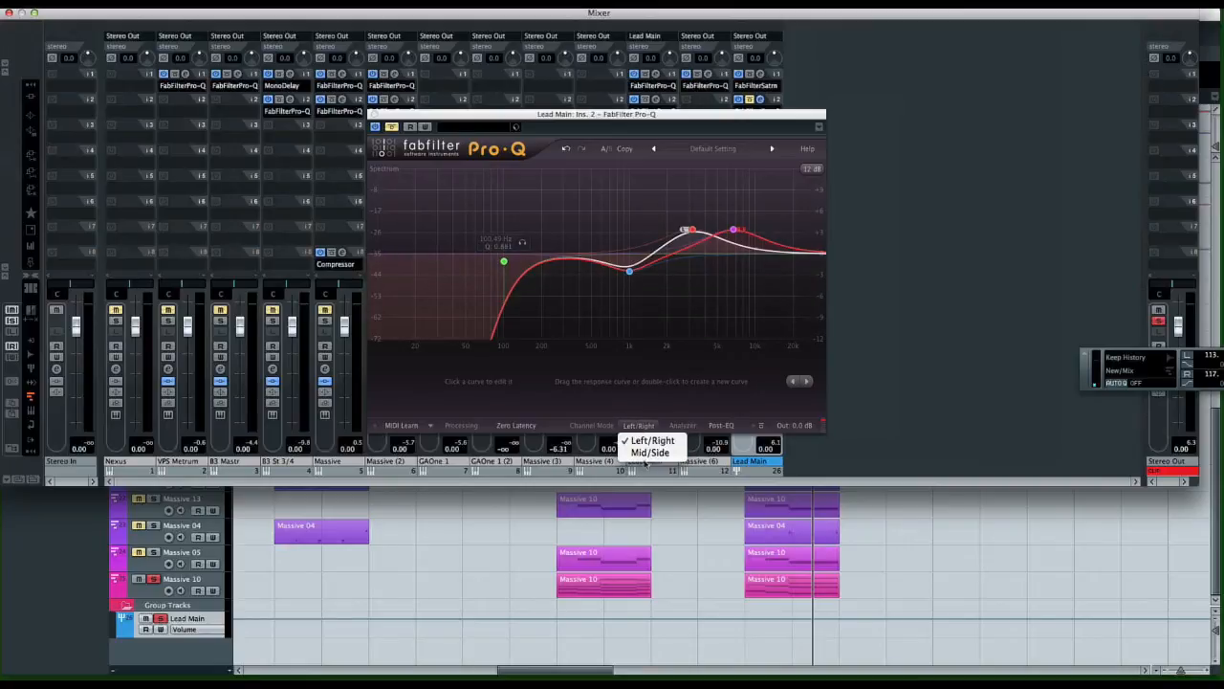
{"action": "left_click", "coordinate": [653, 441]}
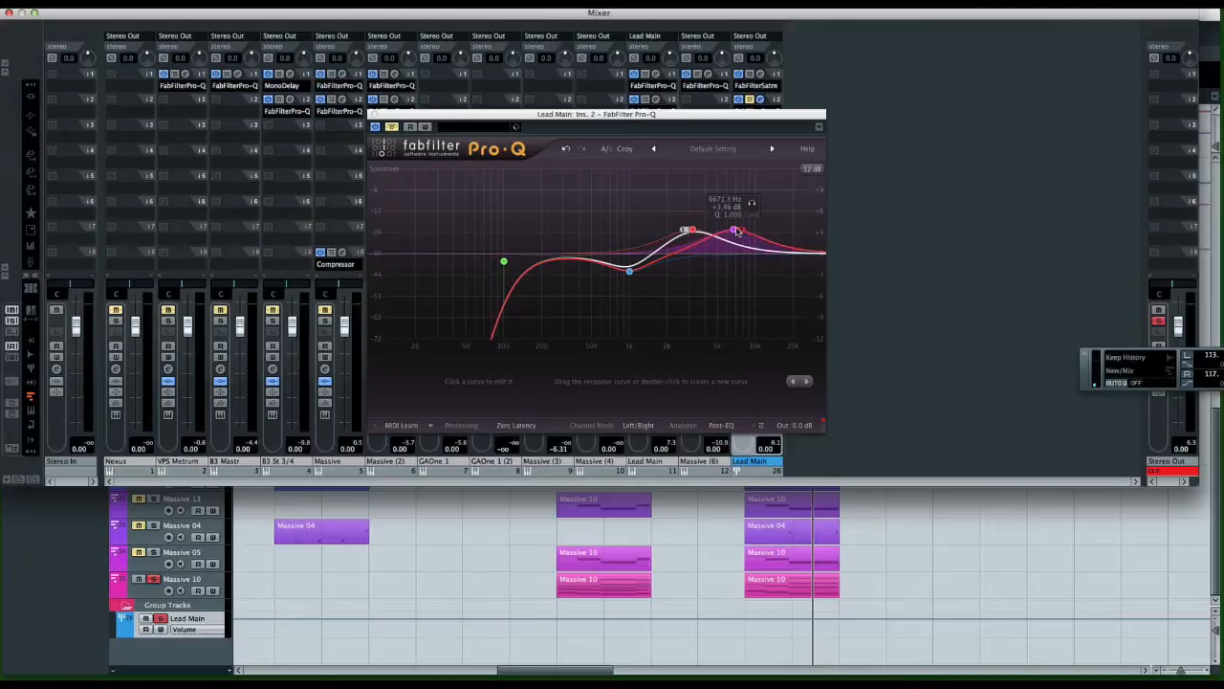
{"action": "left_click", "coordinate": [656, 76]}
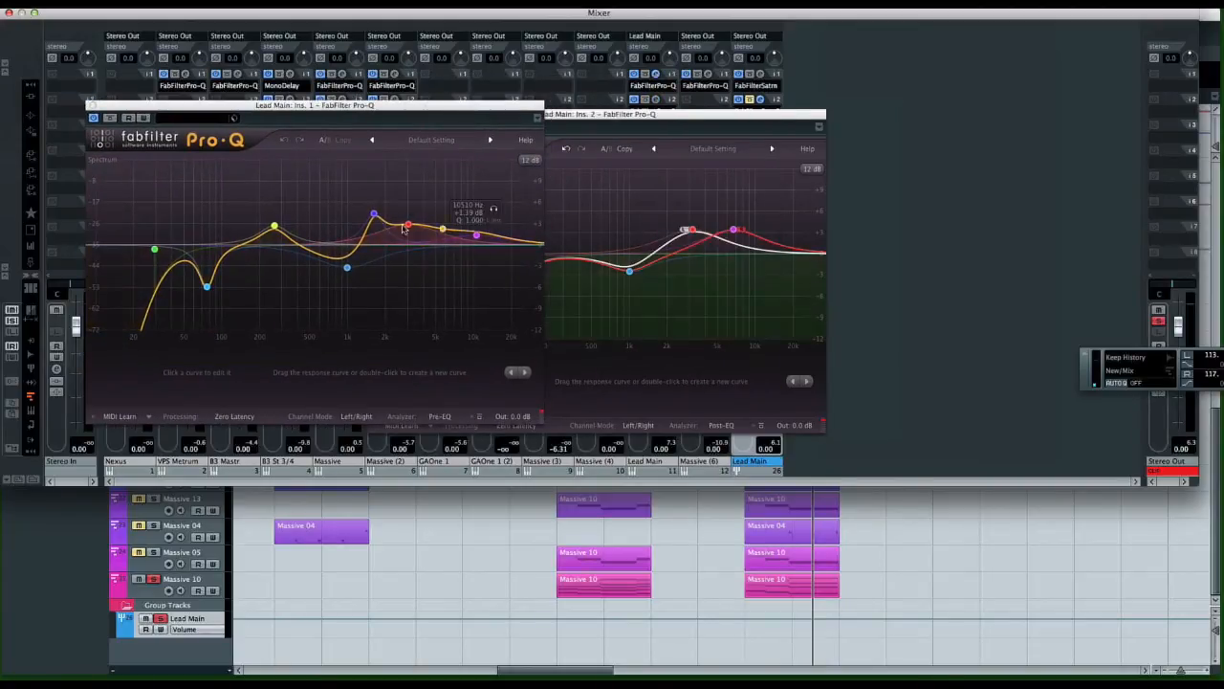
{"action": "left_click", "coordinate": [92, 105]}
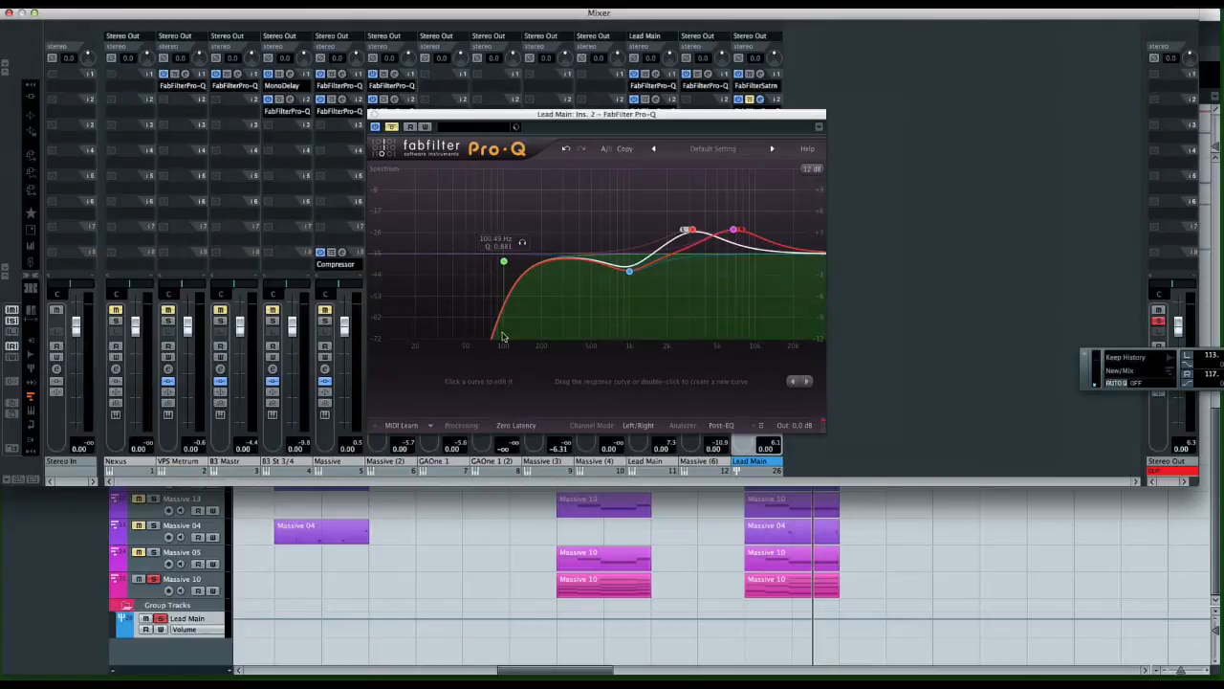
Play the loop, set the group Pro-Q's analyzer to Pre-EQ, and move the plugin window clear of the channel inserts
{"action": "key", "text": "space"}
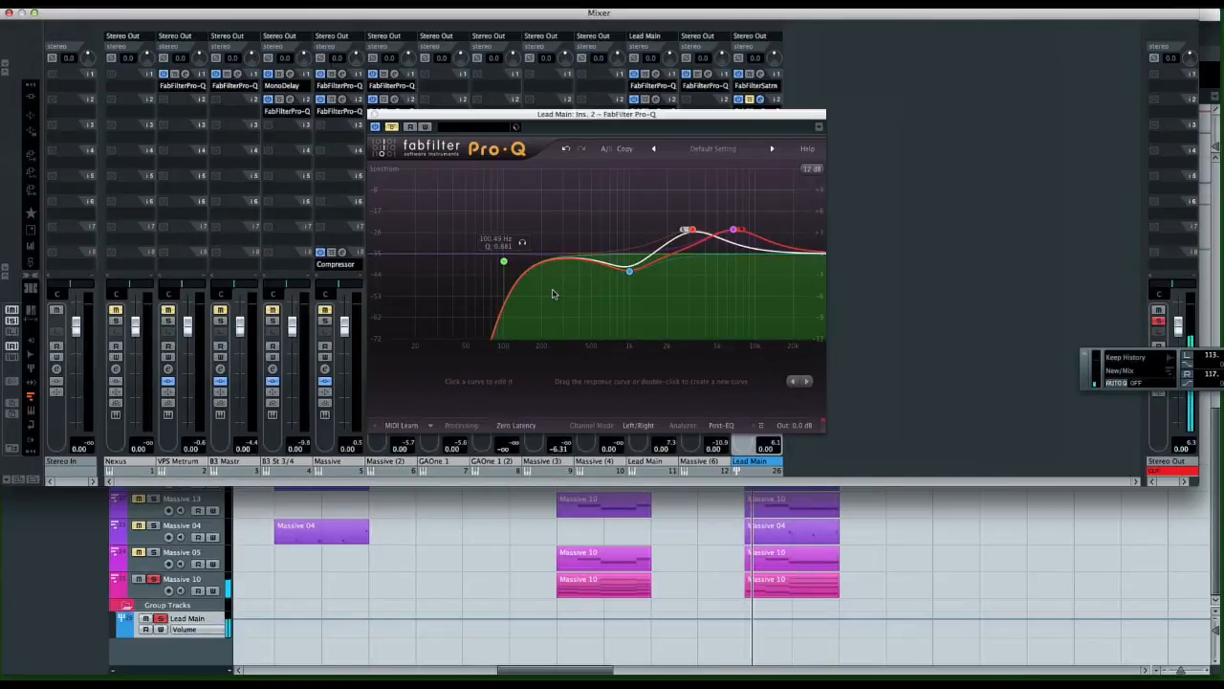
{"action": "left_click", "coordinate": [717, 426]}
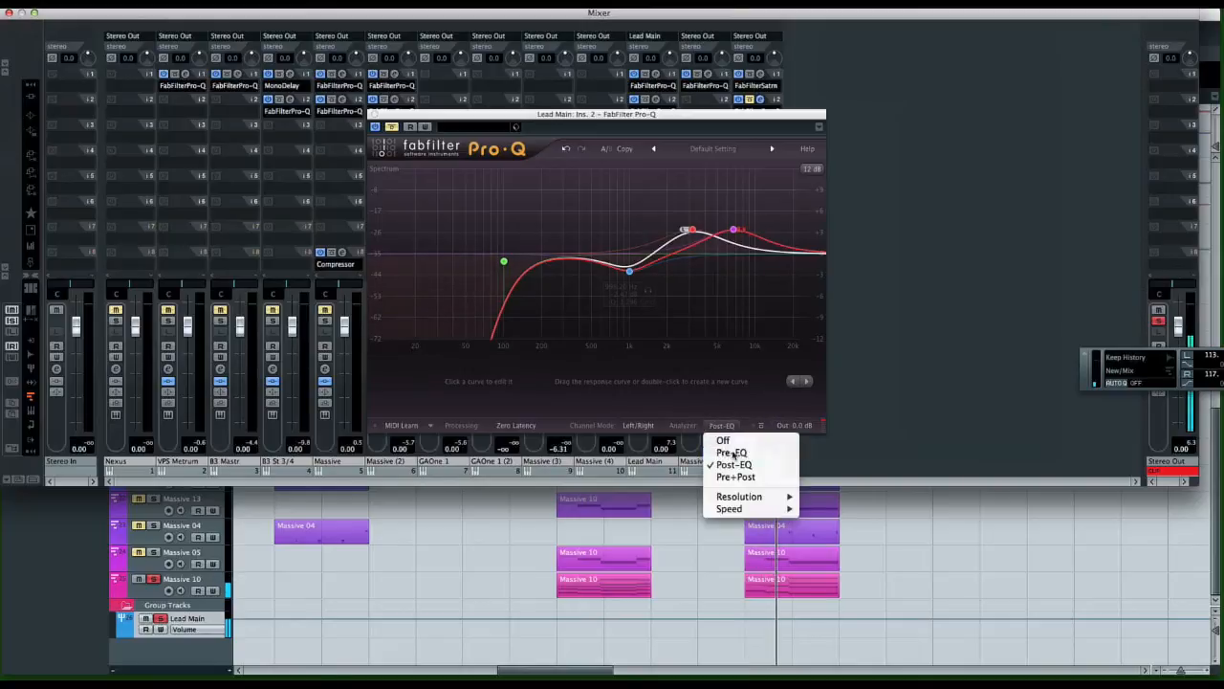
{"action": "left_click", "coordinate": [735, 451]}
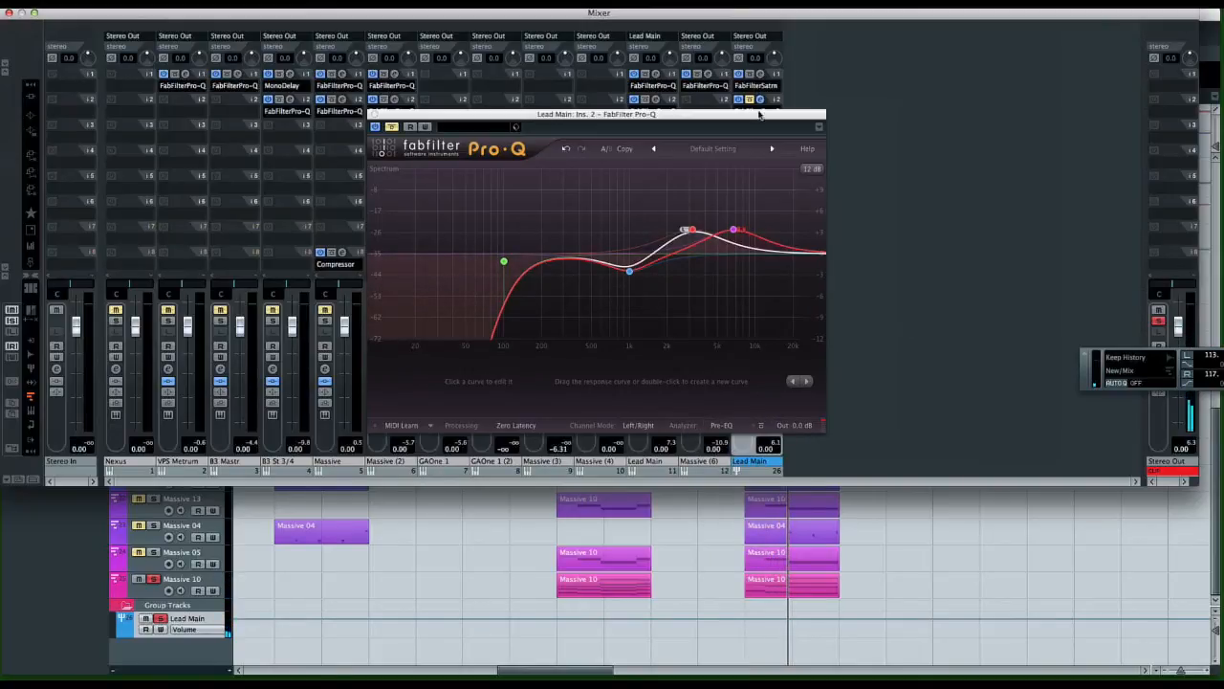
{"action": "left_click_drag", "start_coordinate": [687, 117], "coordinate": [873, 178]}
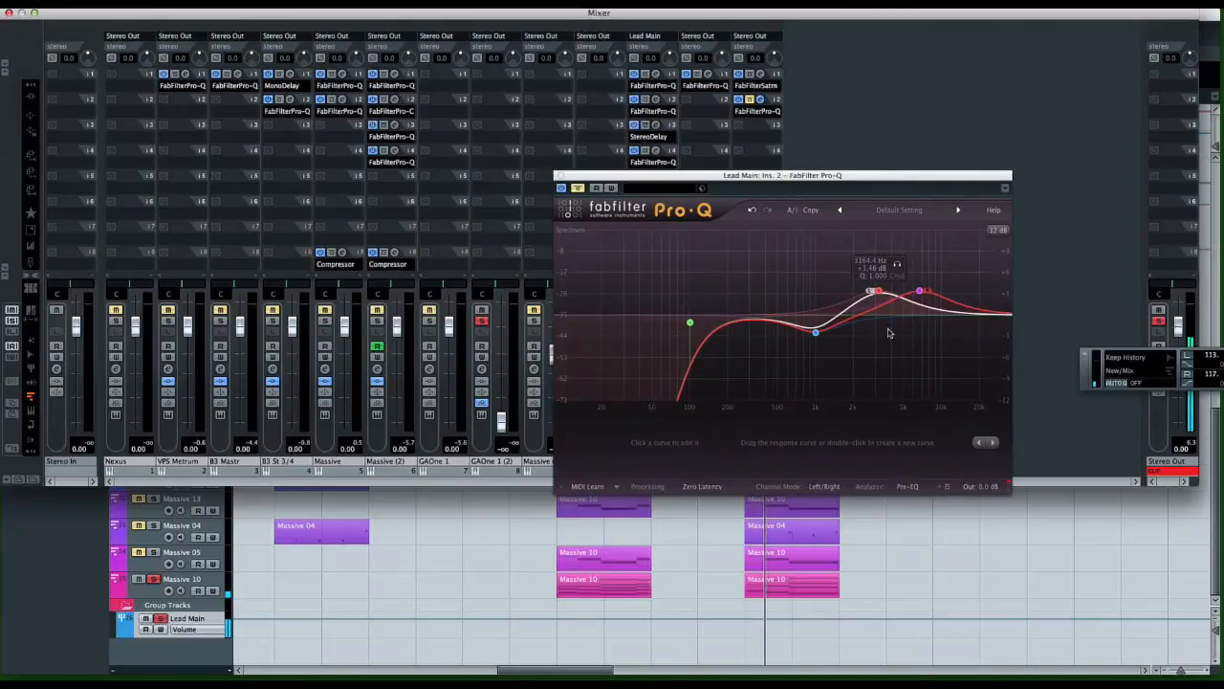
Activate the group's Pro-Q and shift its low-cut band slightly below 100 Hz
{"action": "left_click", "coordinate": [578, 188]}
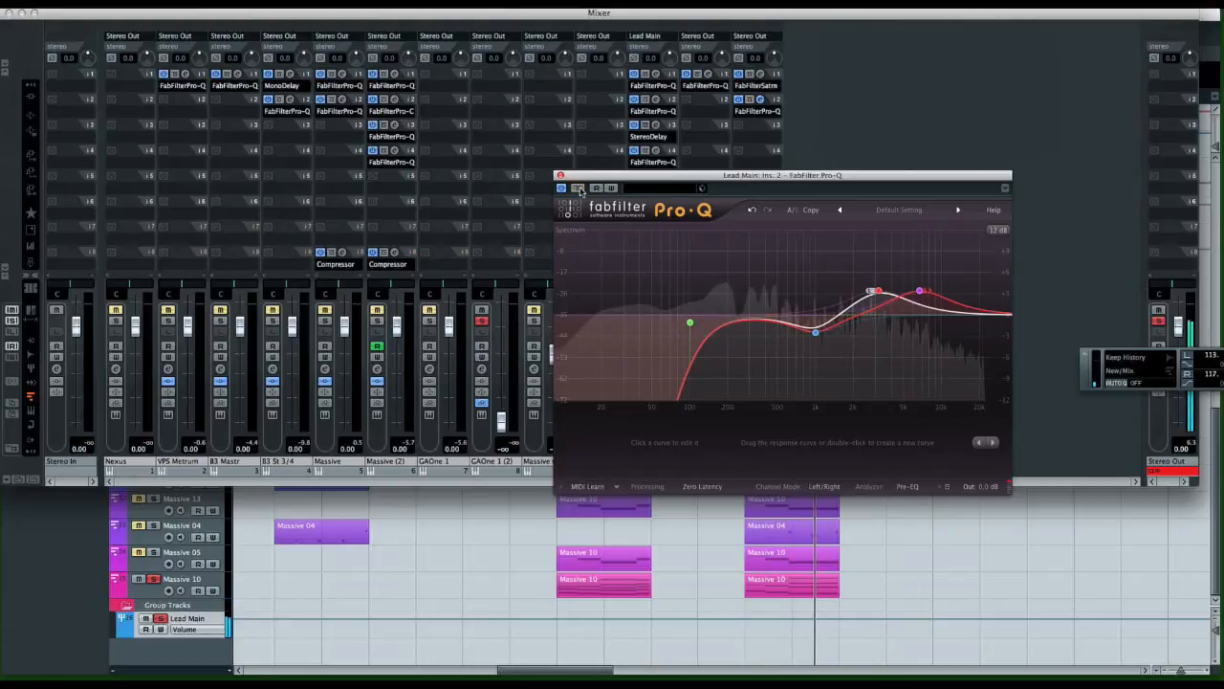
{"action": "mouse_move", "coordinate": [878, 293]}
{"action": "left_click_drag", "start_coordinate": [690, 322], "coordinate": [675, 325]}
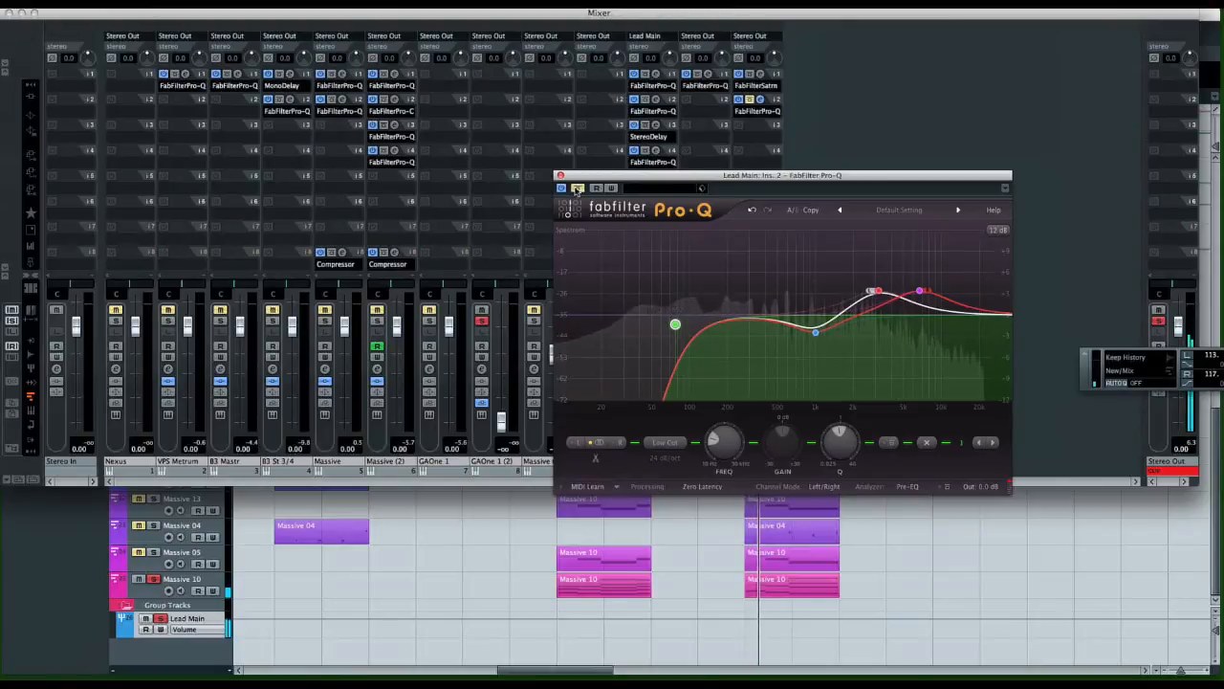
Add a gentle bell boost at about 490 Hz with a Q of about 1.26, applied to both stereo channels
{"action": "left_click", "coordinate": [752, 297]}
{"action": "left_click_drag", "start_coordinate": [754, 304], "coordinate": [776, 307]}
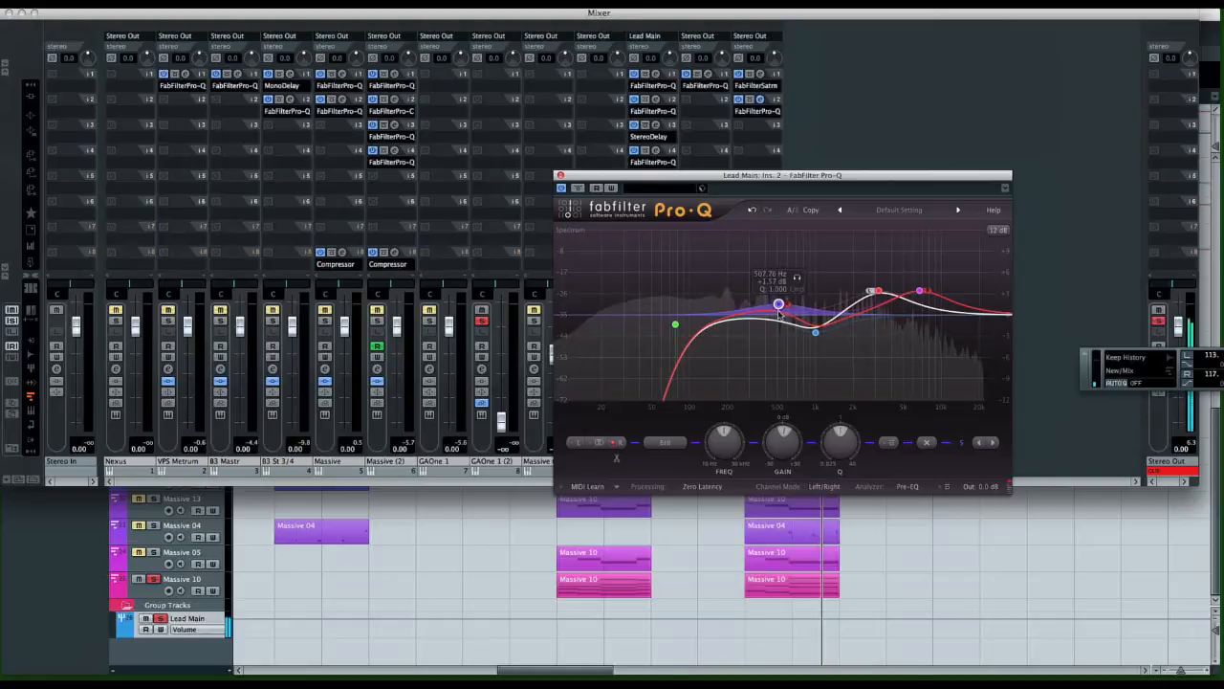
{"action": "left_click_drag", "start_coordinate": [845, 446], "coordinate": [846, 443]}
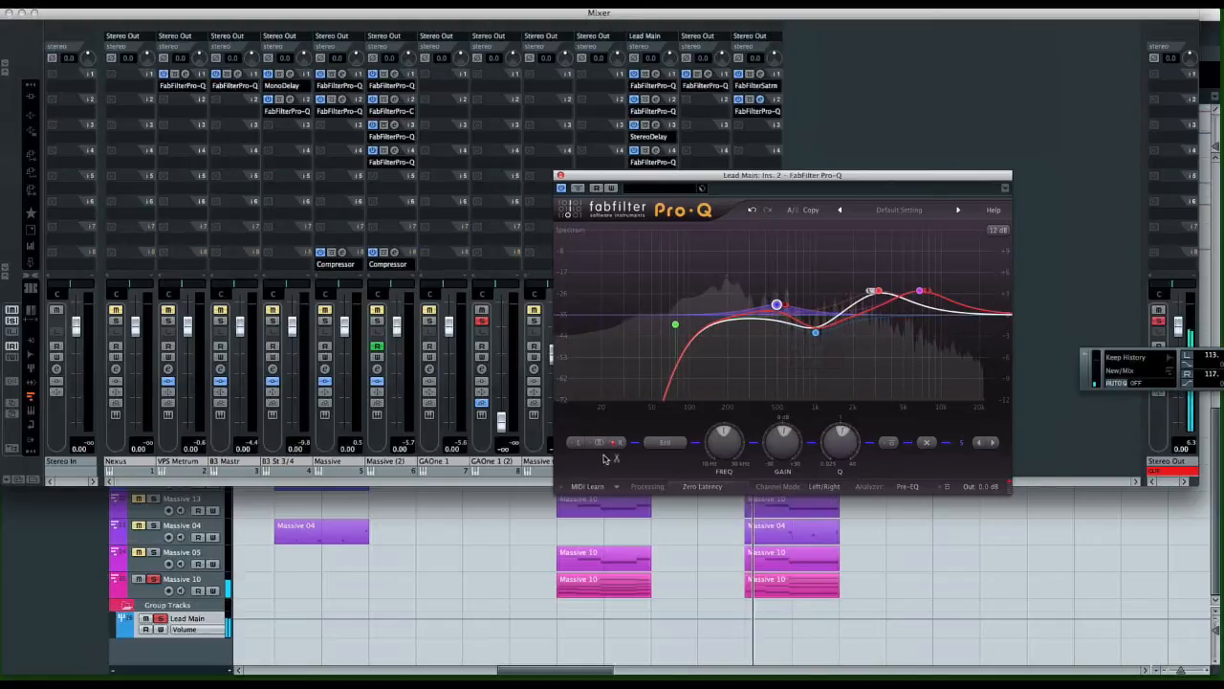
{"action": "left_click", "coordinate": [599, 444]}
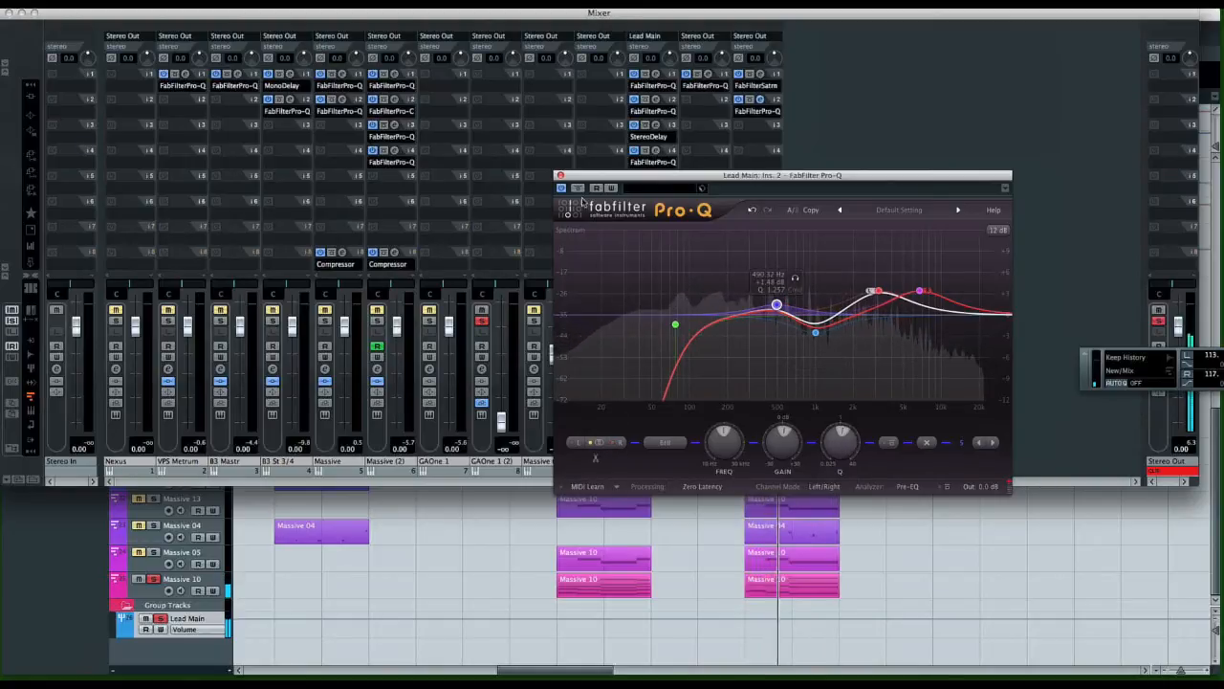
Adjust the upper boosts, setting the left-channel band to about 2950 Hz and +3.1 dB and the right-channel band to about +3 dB
{"action": "left_click", "coordinate": [878, 290]}
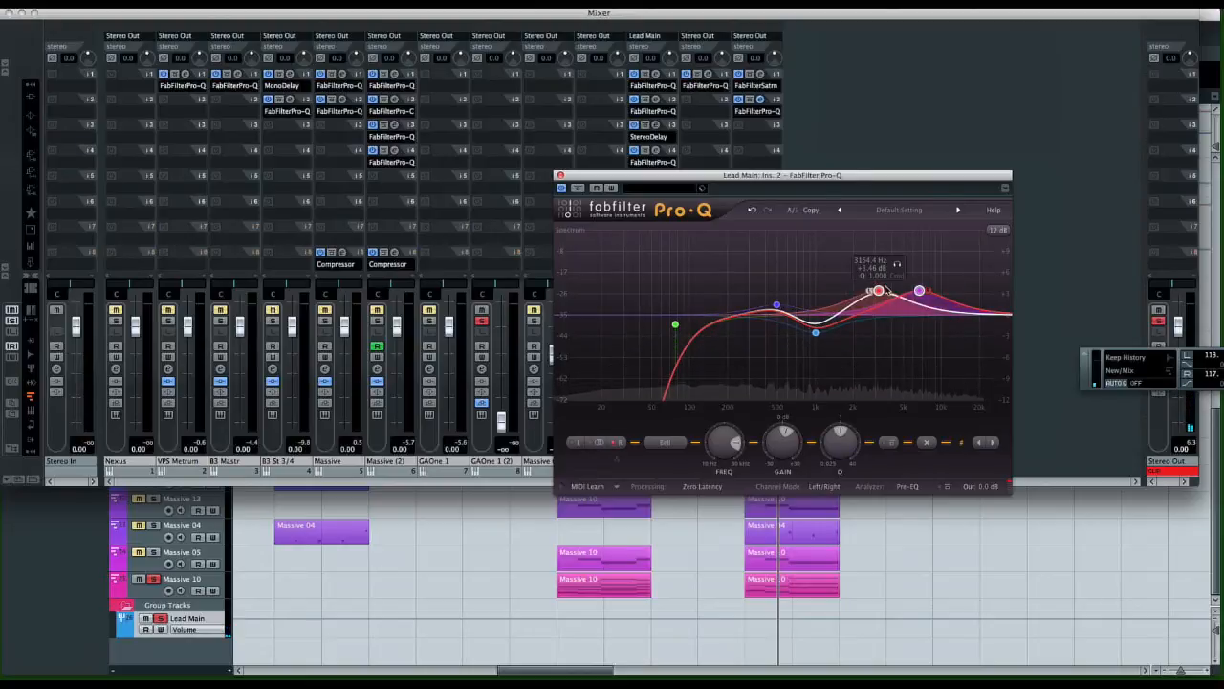
{"action": "left_click_drag", "start_coordinate": [886, 291], "coordinate": [918, 295]}
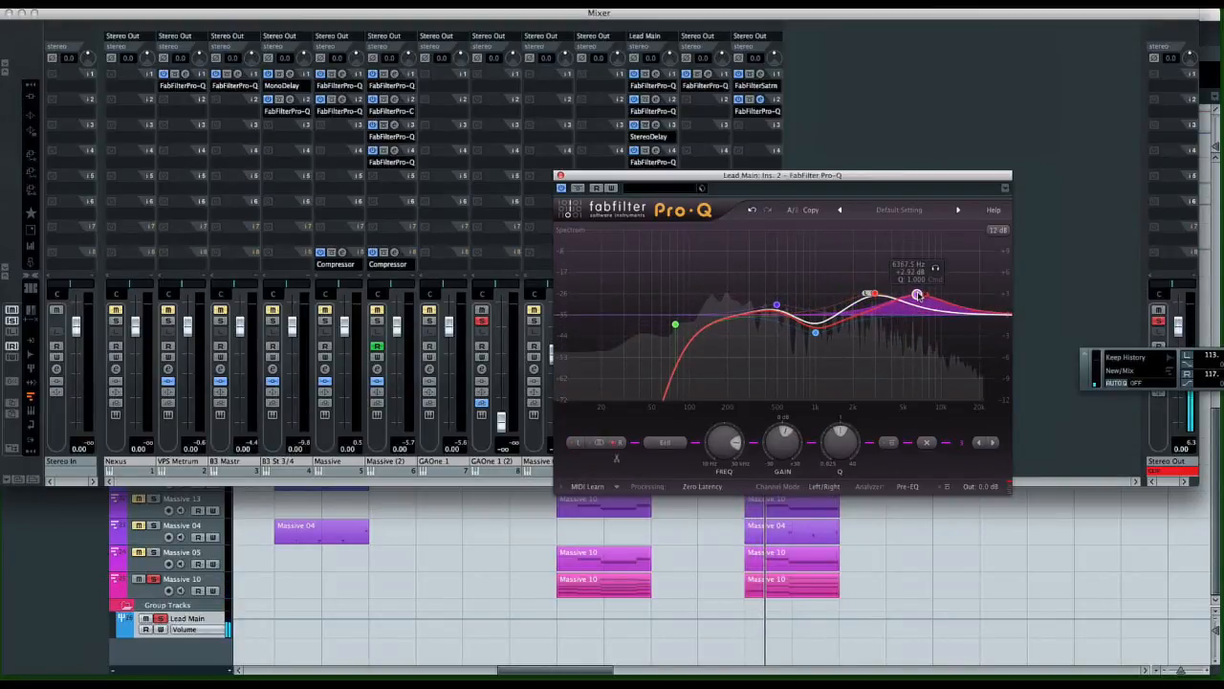
{"action": "left_click", "coordinate": [874, 294]}
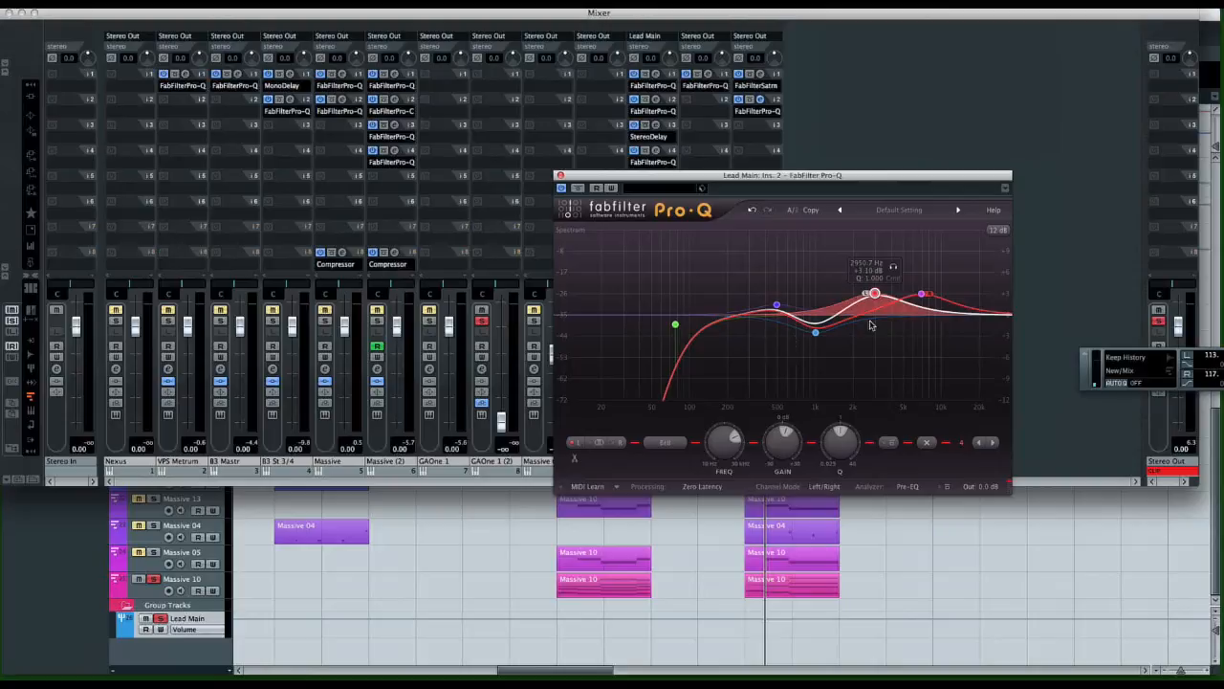
{"action": "key", "text": "space"}
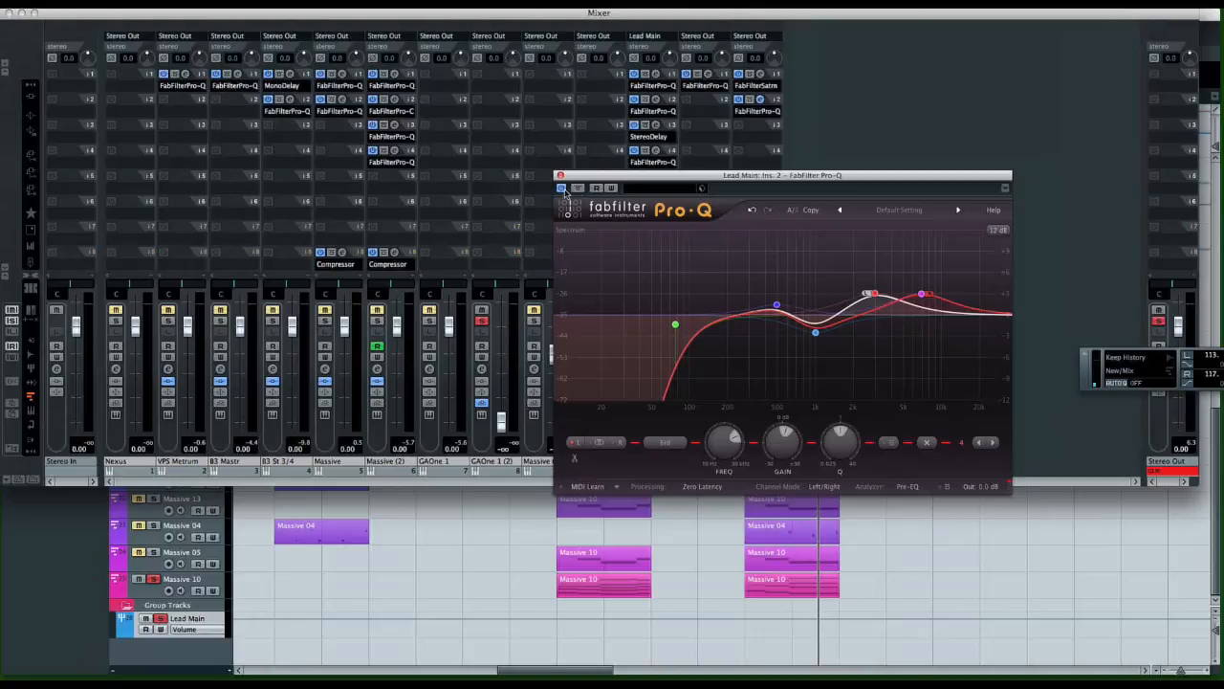
Close the group's Pro-Q window and clear all solos to play the loop with the full mix
{"action": "left_click", "coordinate": [479, 546]}
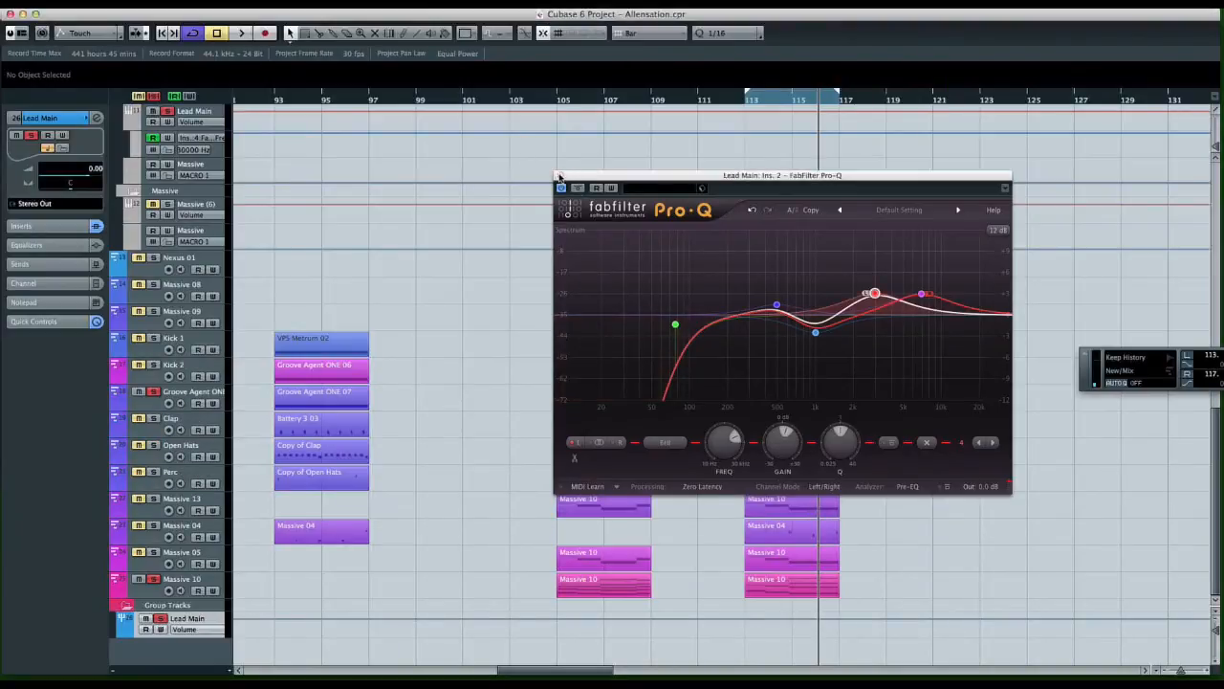
{"action": "left_click", "coordinate": [560, 177]}
{"action": "left_click", "coordinate": [151, 96]}
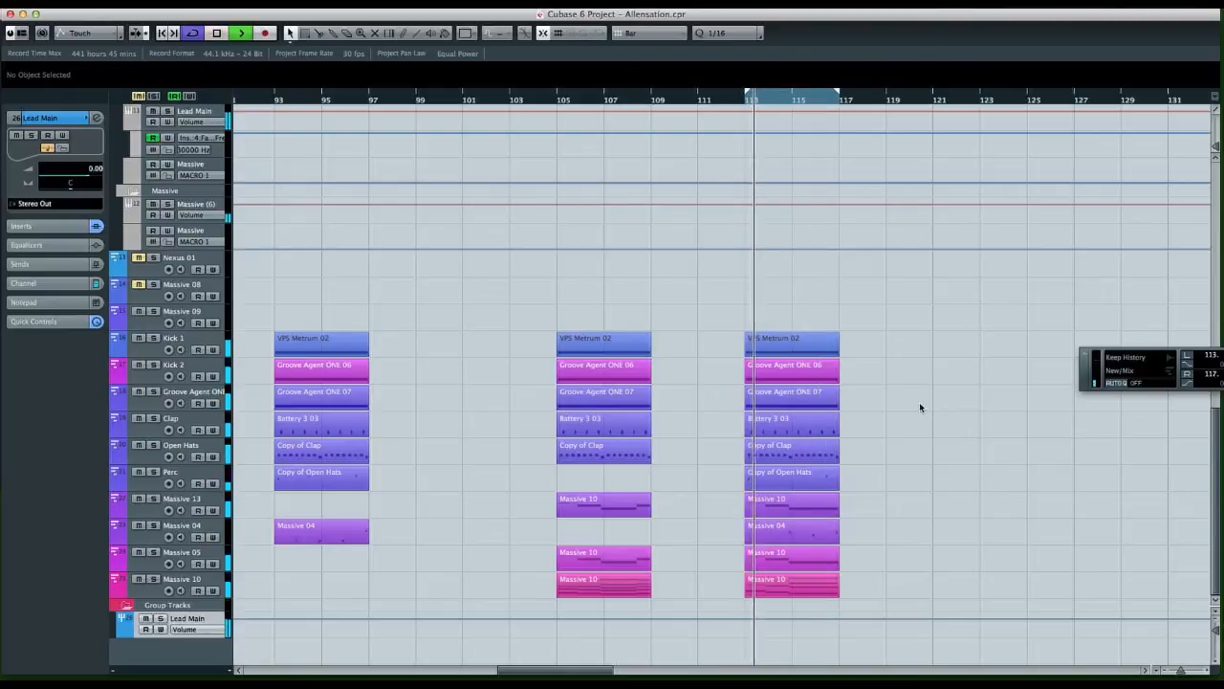
Compare the full mix with the Lead Main group's Saturn and Pro-Q bypassed and active, leaving them active and returning to the loop start
{"action": "key", "text": "F3"}
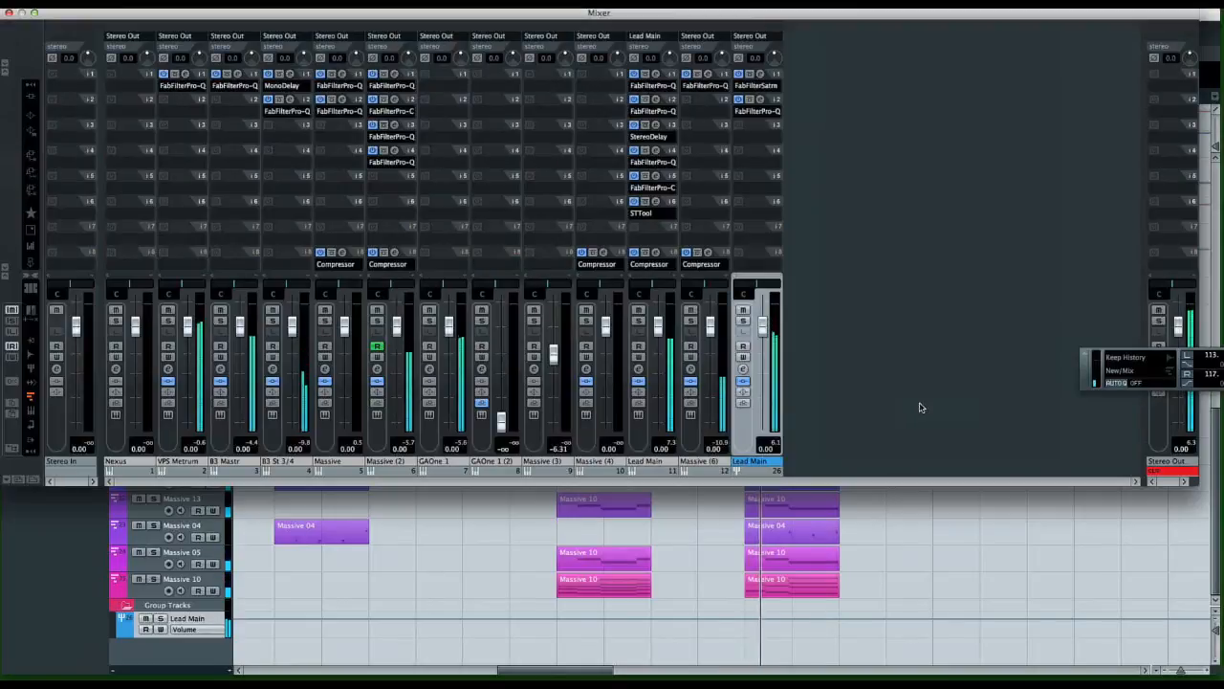
{"action": "left_click", "coordinate": [749, 74]}
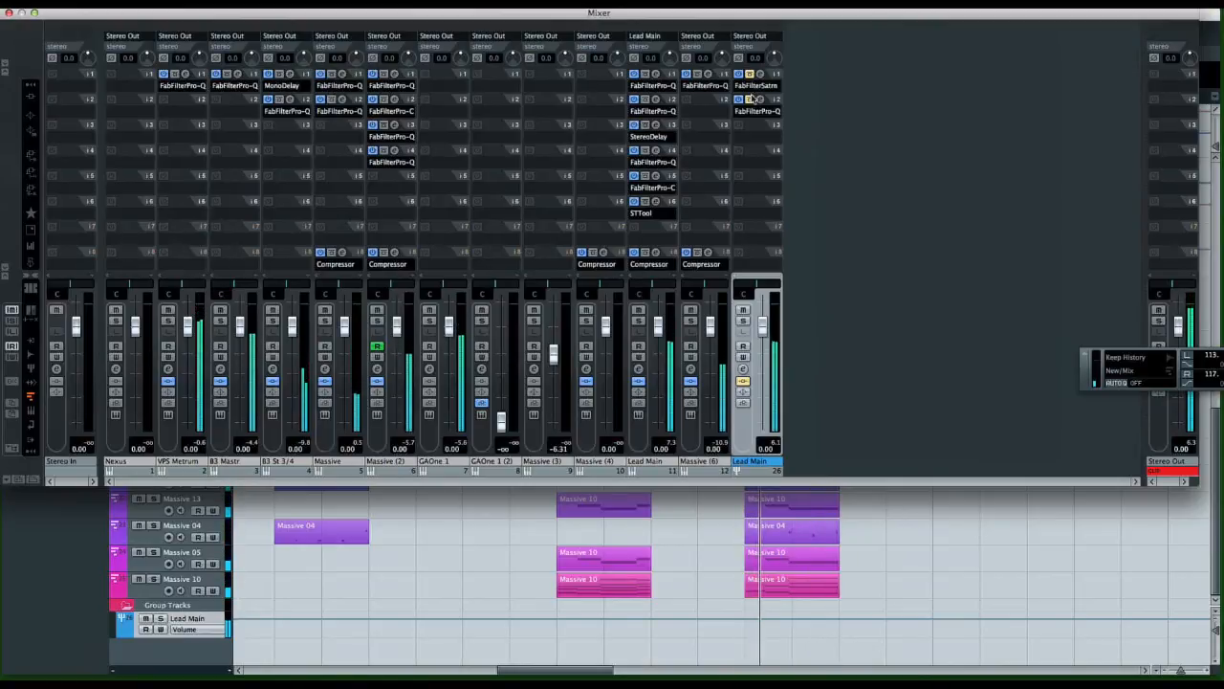
{"action": "left_click", "coordinate": [749, 73]}
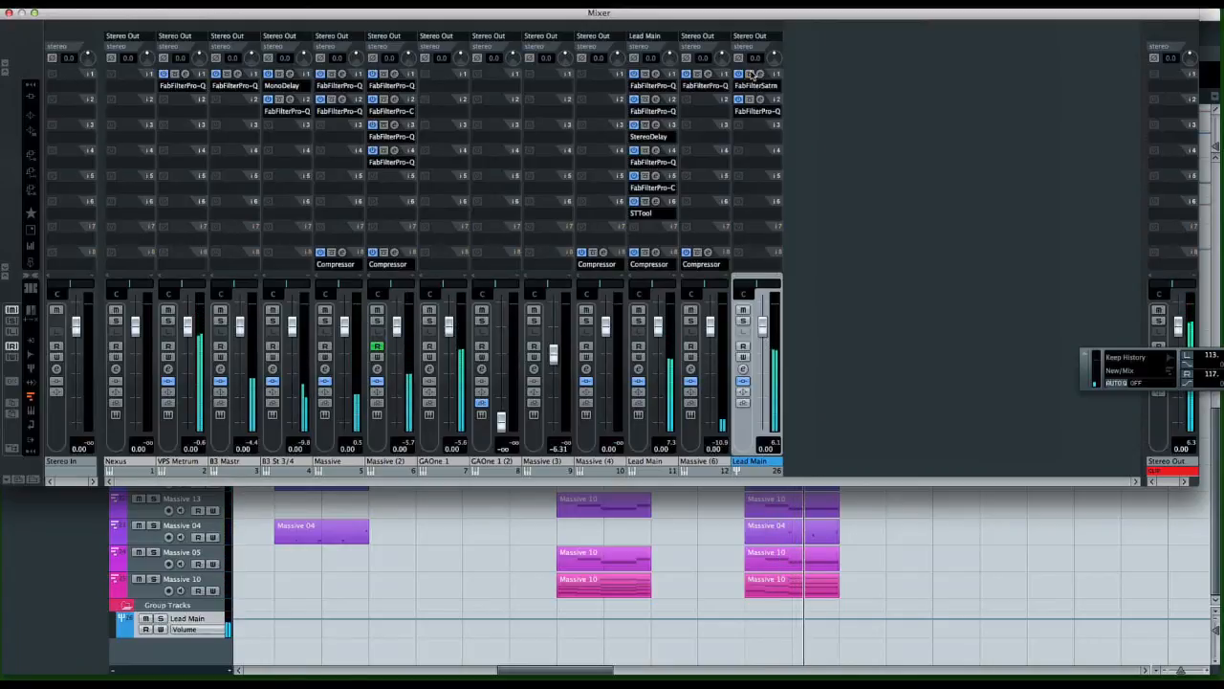
{"action": "left_click", "coordinate": [947, 533]}
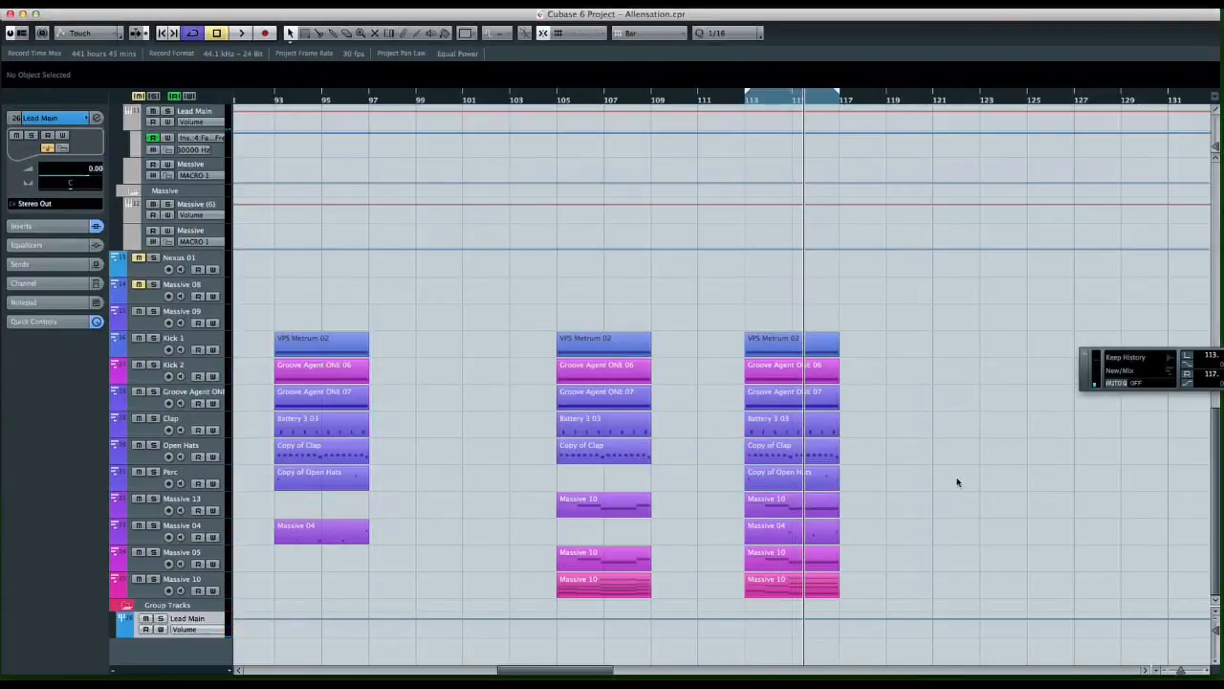
{"action": "key", "text": "KP_1"}
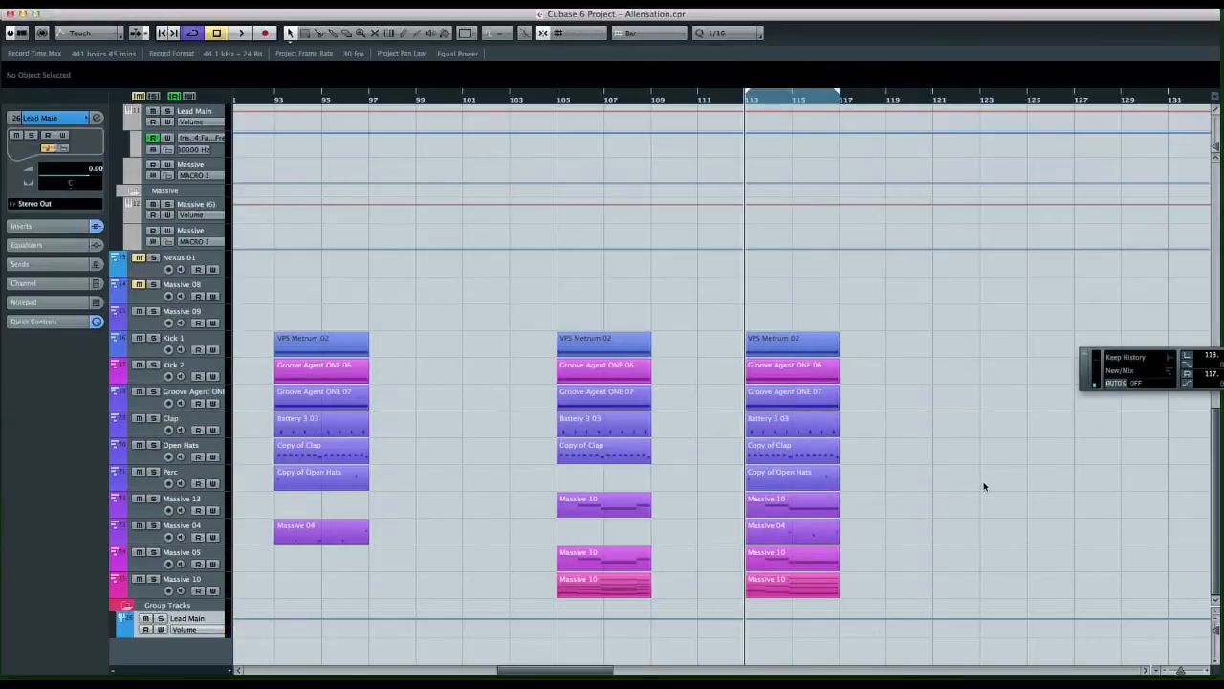
{"action": "left_click", "coordinate": [791, 408]}
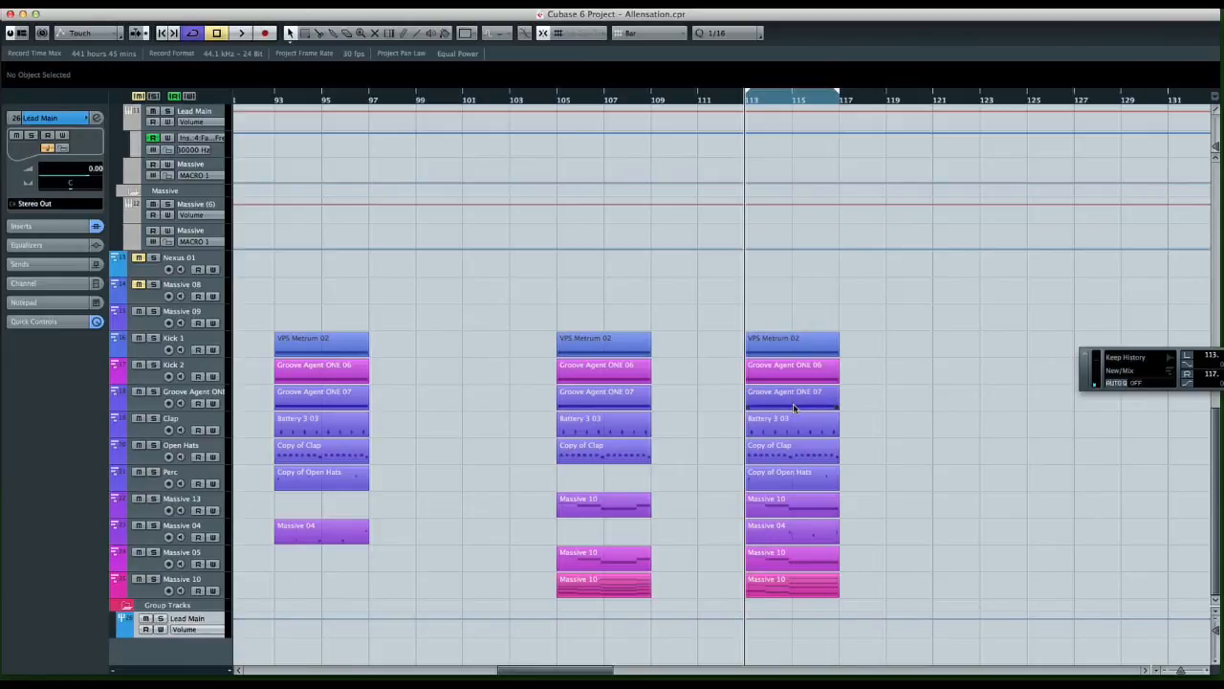